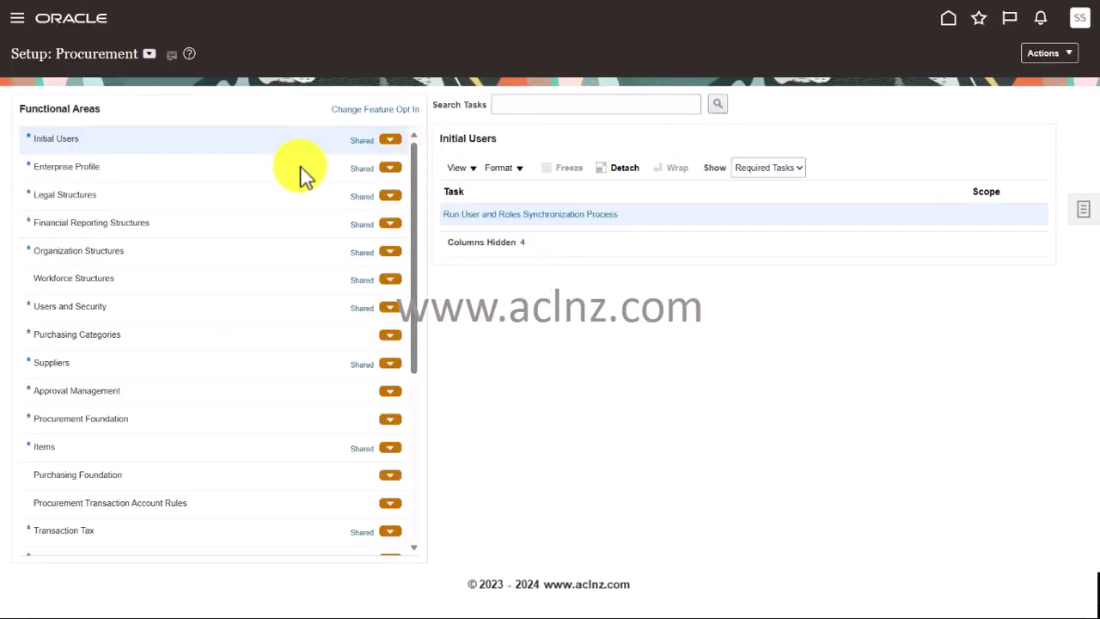
Search setup tasks for 'value set' and open Manage Chart of Accounts Value Set Values
{"action": "left_click", "coordinate": [553, 103]}
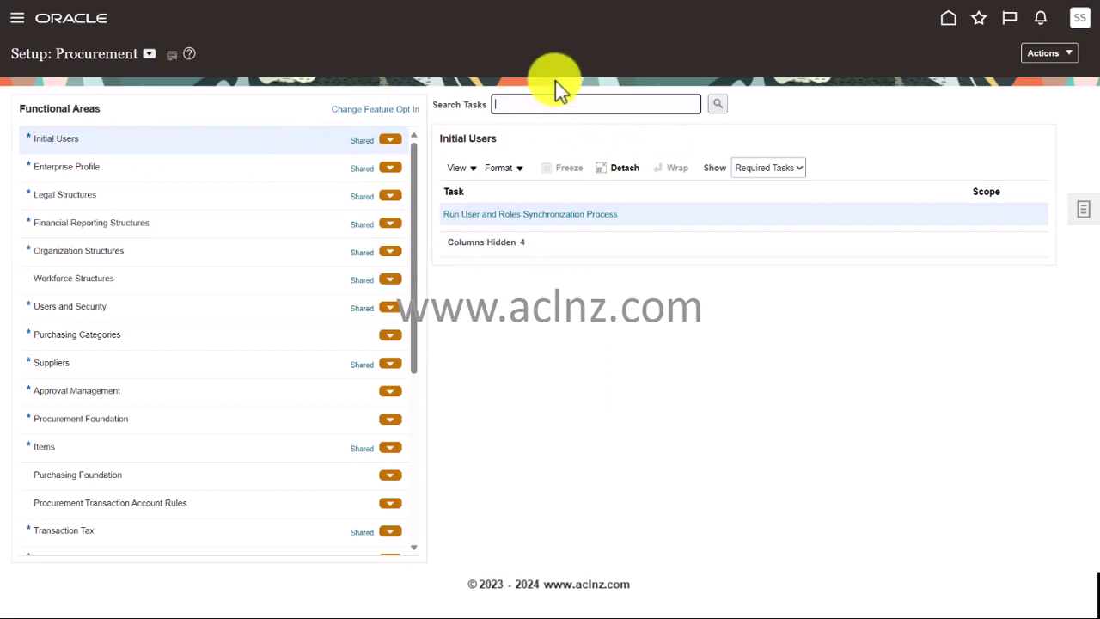
{"action": "type", "text": "value set"}
{"action": "key", "text": "Return"}
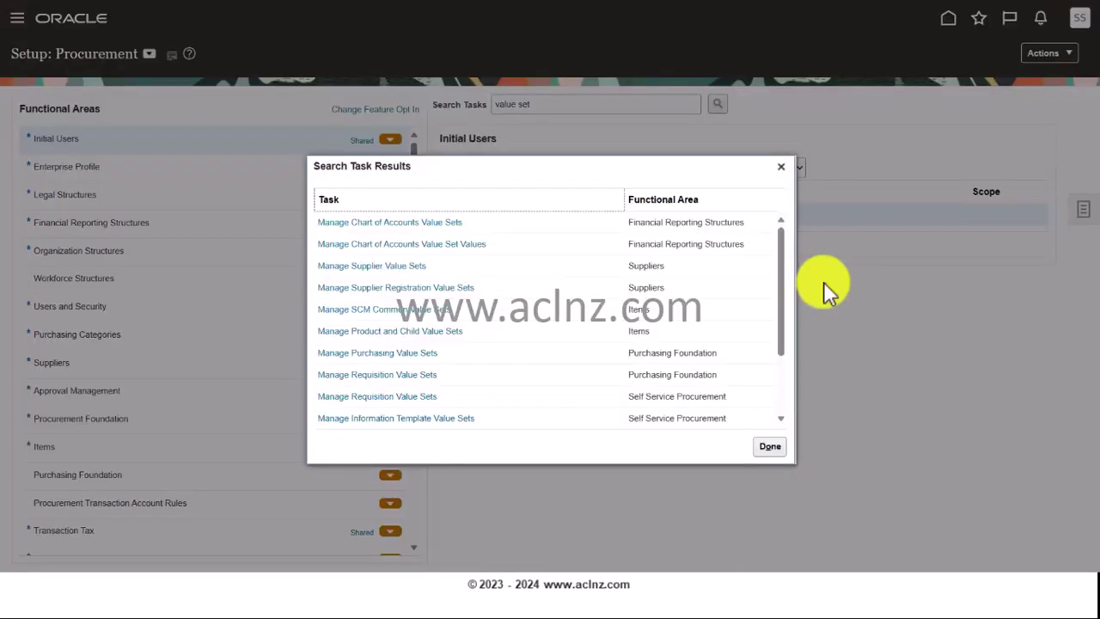
{"action": "left_click", "coordinate": [360, 244]}
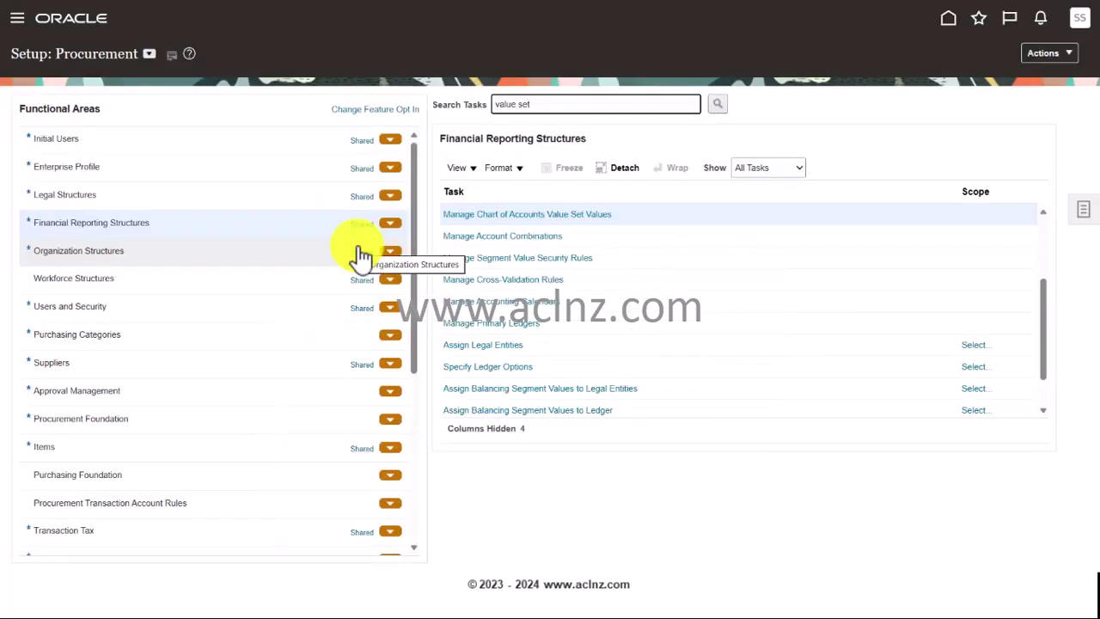
{"action": "left_click", "coordinate": [588, 217]}
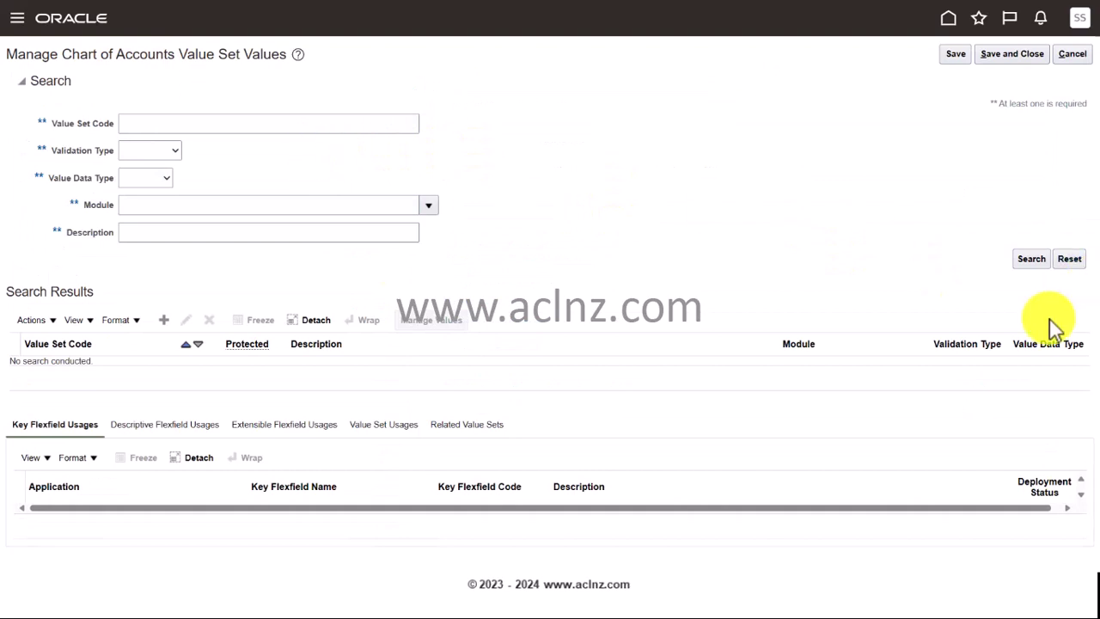
Search for value set code OR and select the OR_GL_COA_COMPANY value set
{"action": "left_click", "coordinate": [1041, 259]}
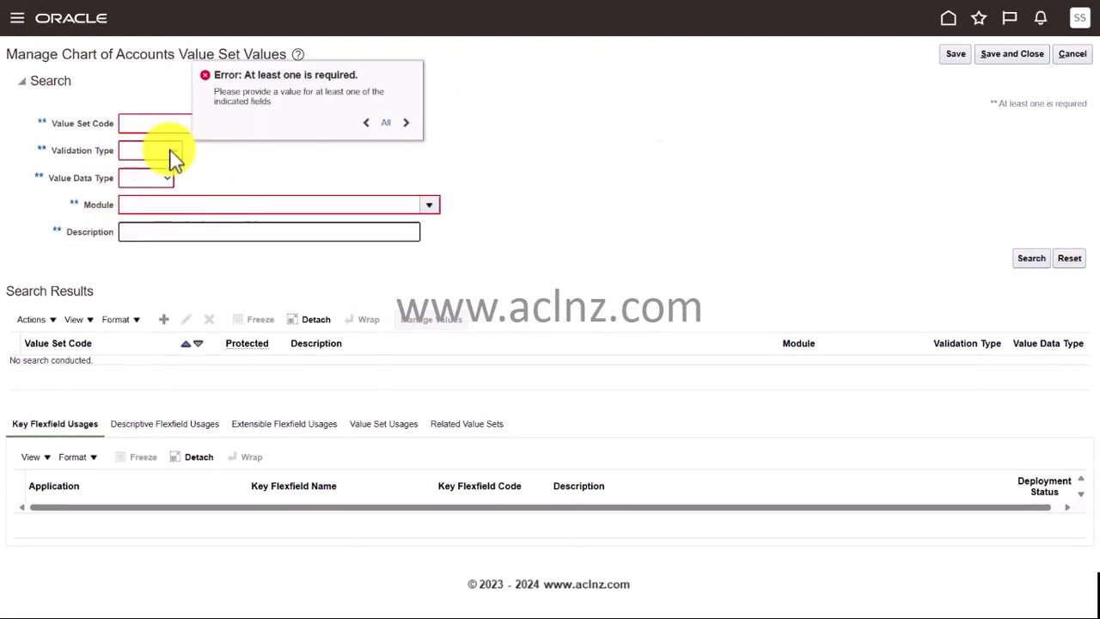
{"action": "left_click", "coordinate": [165, 122]}
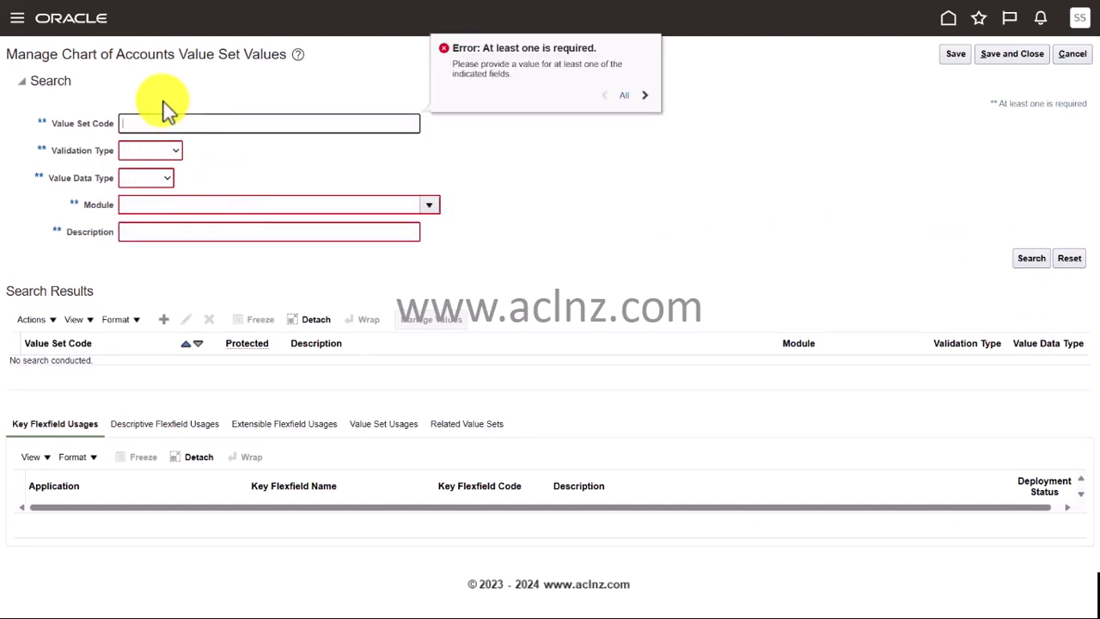
{"action": "type", "text": "OR"}
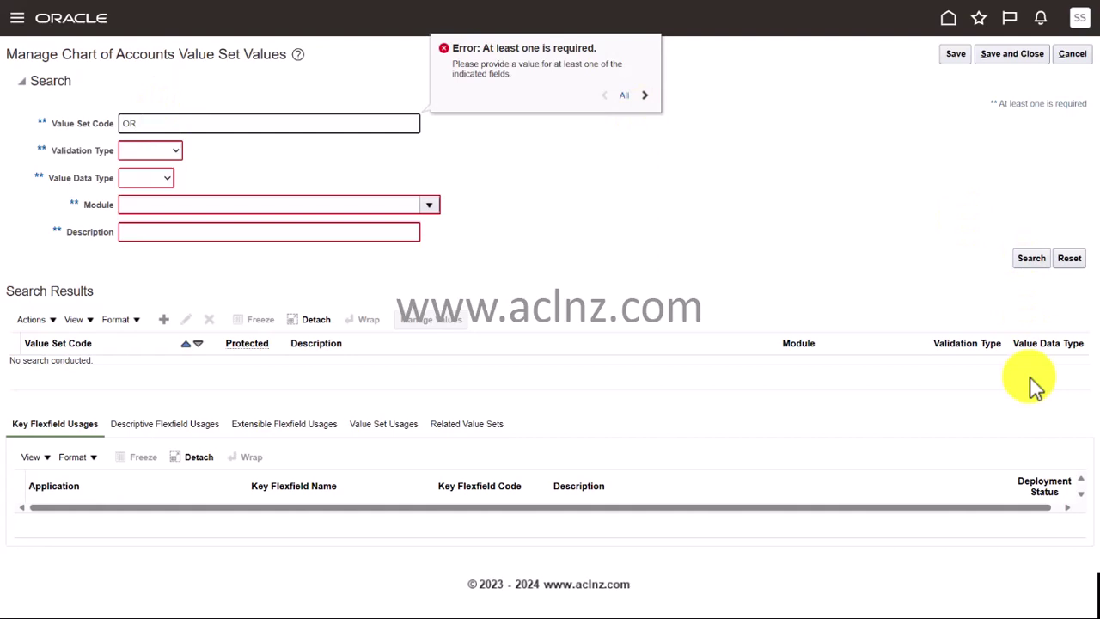
{"action": "left_click", "coordinate": [1034, 263]}
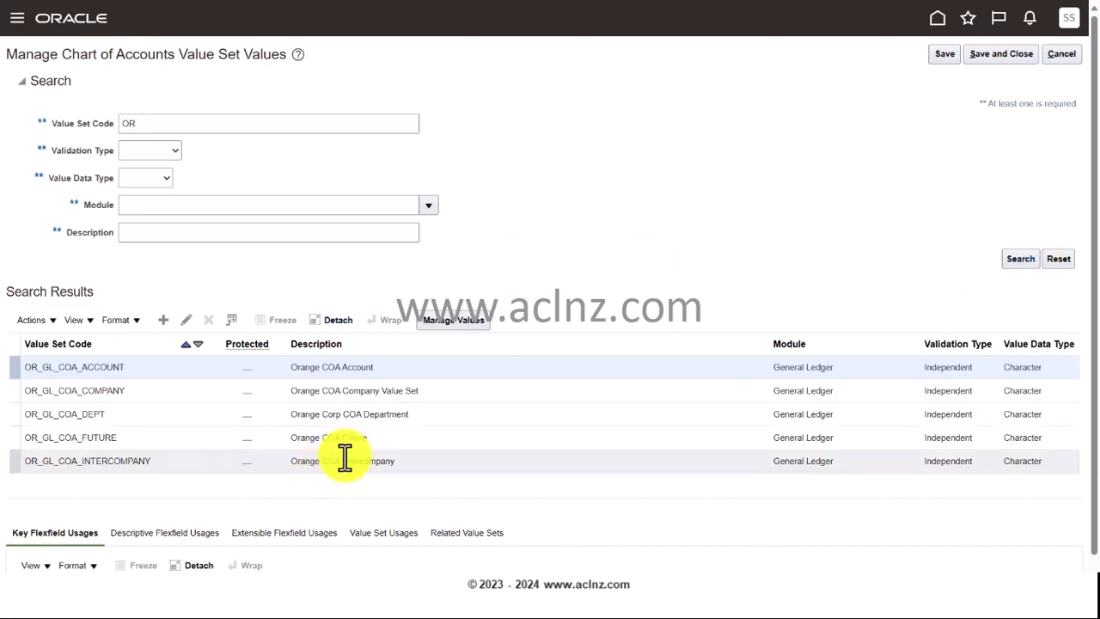
{"action": "left_click", "coordinate": [104, 390]}
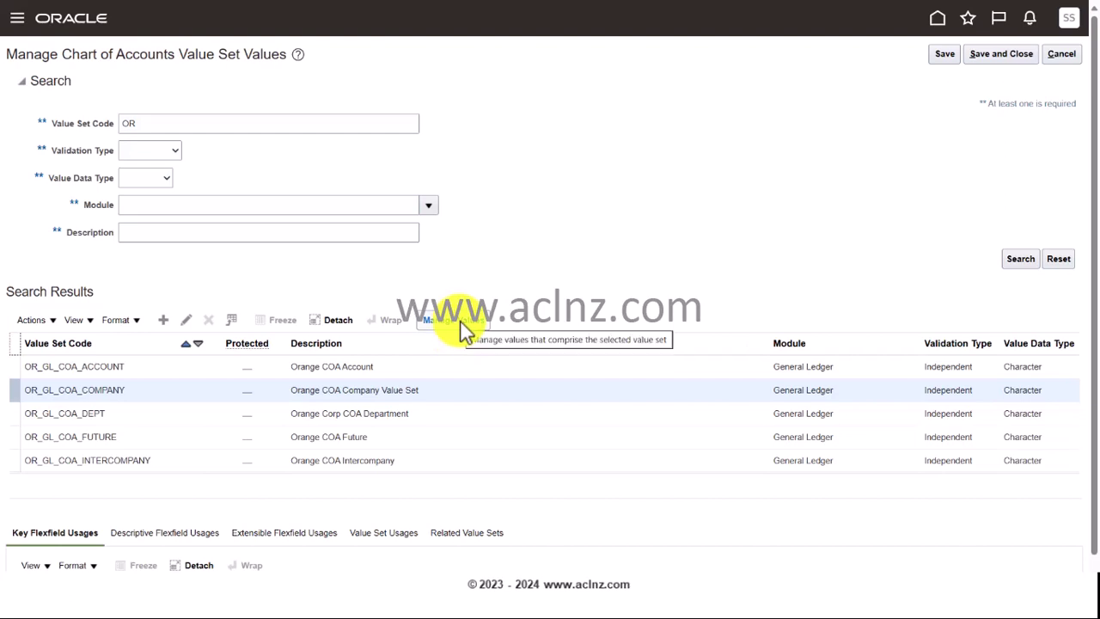
Add company value 10 'Orange Corp New Zealand' to OR_GL_COA_COMPANY, then save and close
{"action": "left_click", "coordinate": [461, 325]}
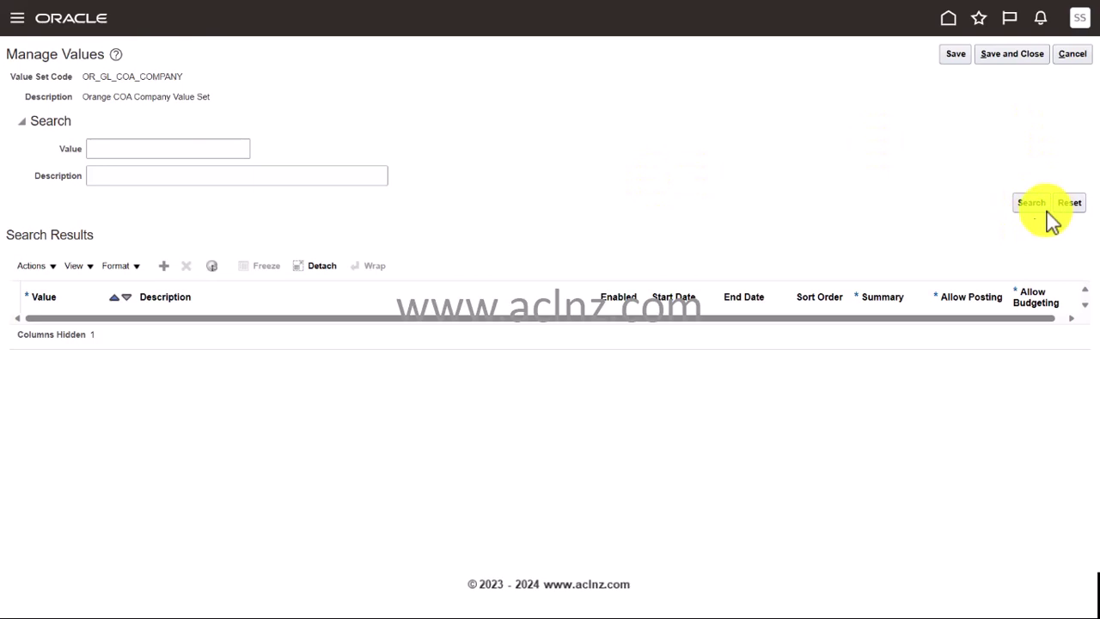
{"action": "left_click", "coordinate": [1031, 203]}
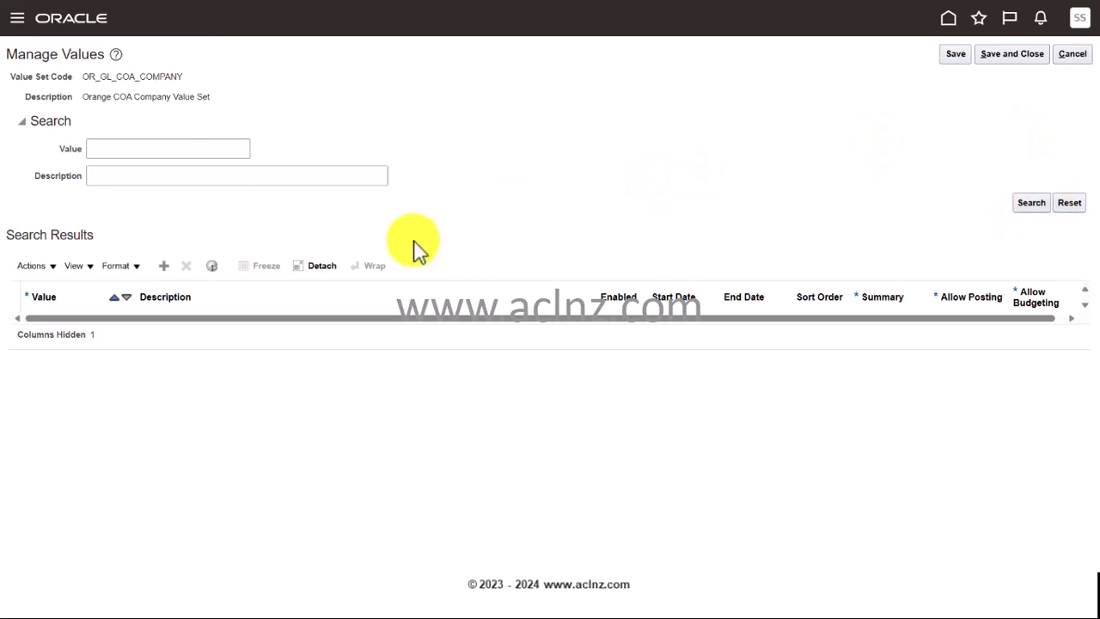
{"action": "left_click", "coordinate": [164, 268]}
{"action": "left_click", "coordinate": [60, 330]}
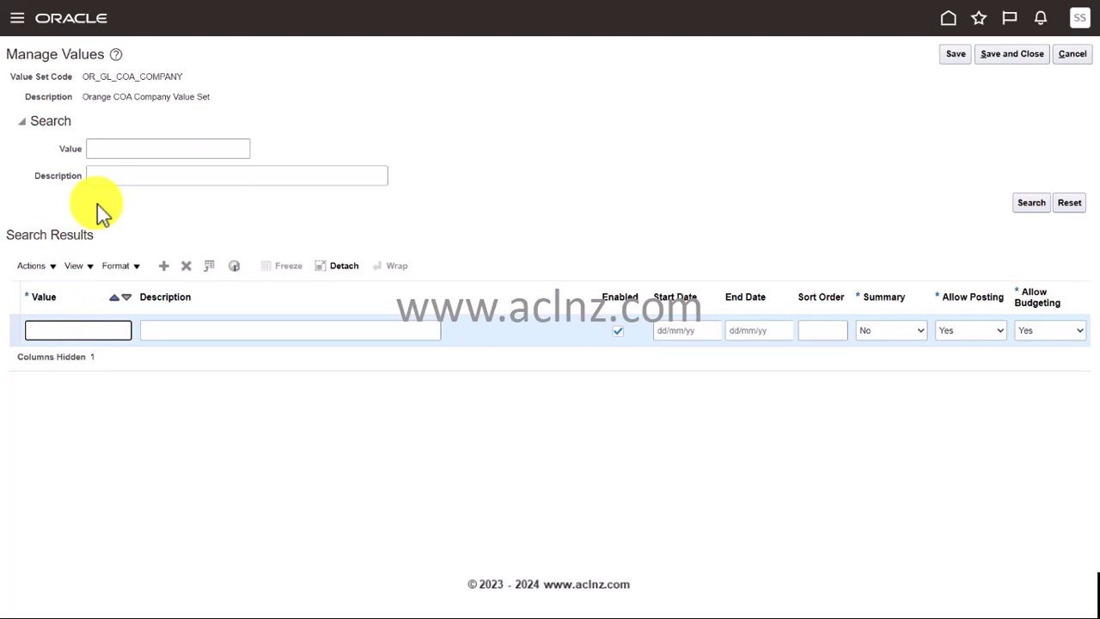
{"action": "type", "text": "10"}
{"action": "key", "text": "Tab"}
{"action": "type", "text": "O"}
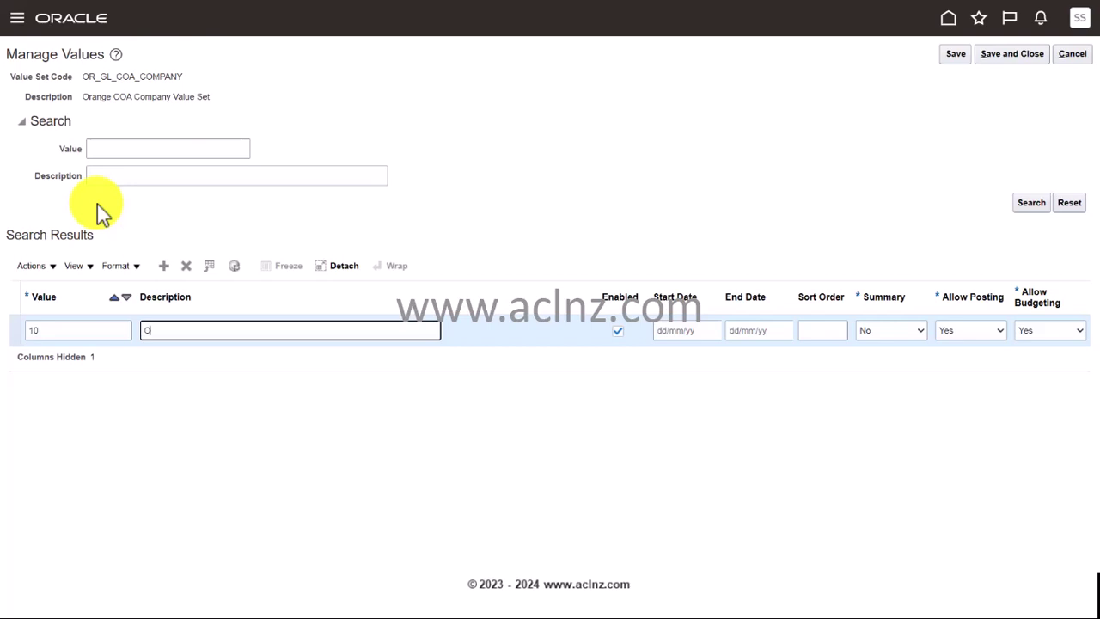
{"action": "type", "text": "range Corp New Zealand"}
{"action": "left_click", "coordinate": [674, 332]}
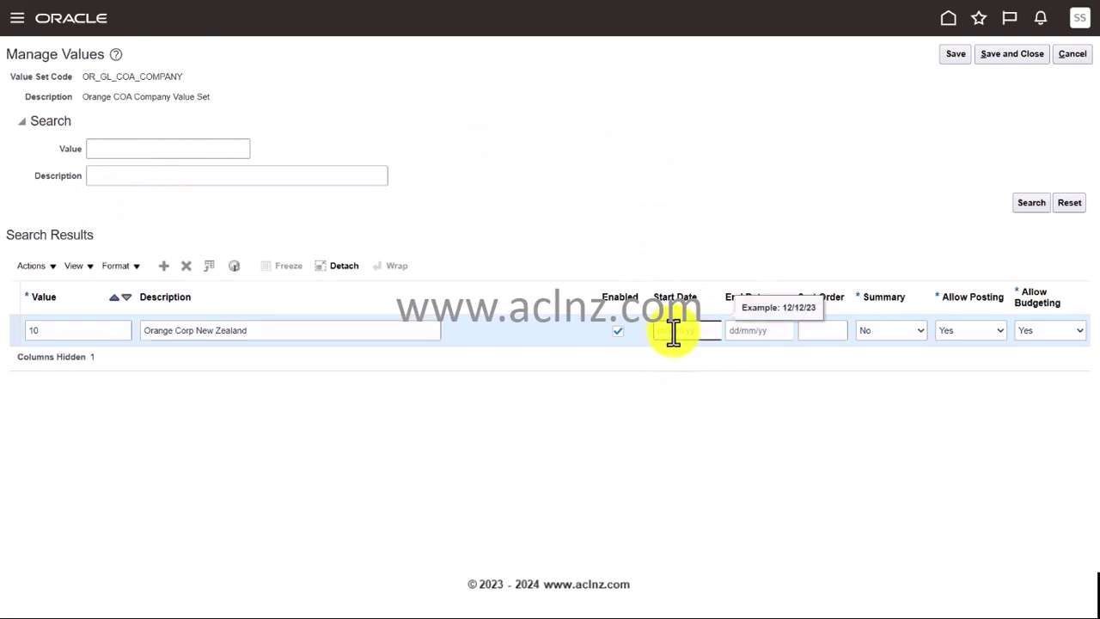
{"action": "left_click", "coordinate": [749, 330]}
{"action": "left_click", "coordinate": [820, 329]}
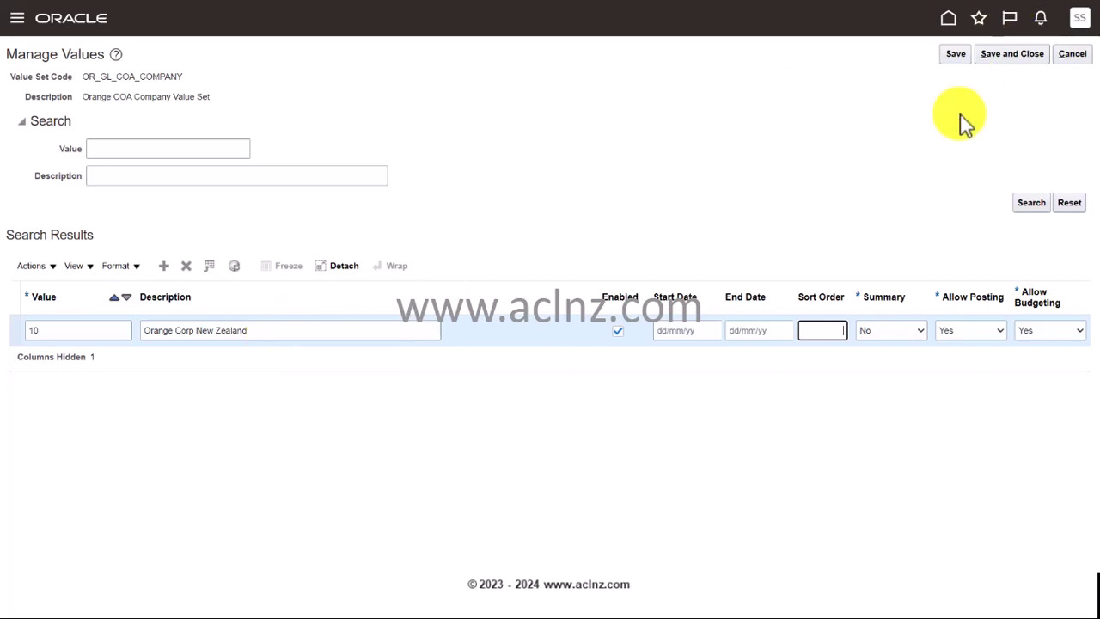
{"action": "left_click", "coordinate": [1013, 54]}
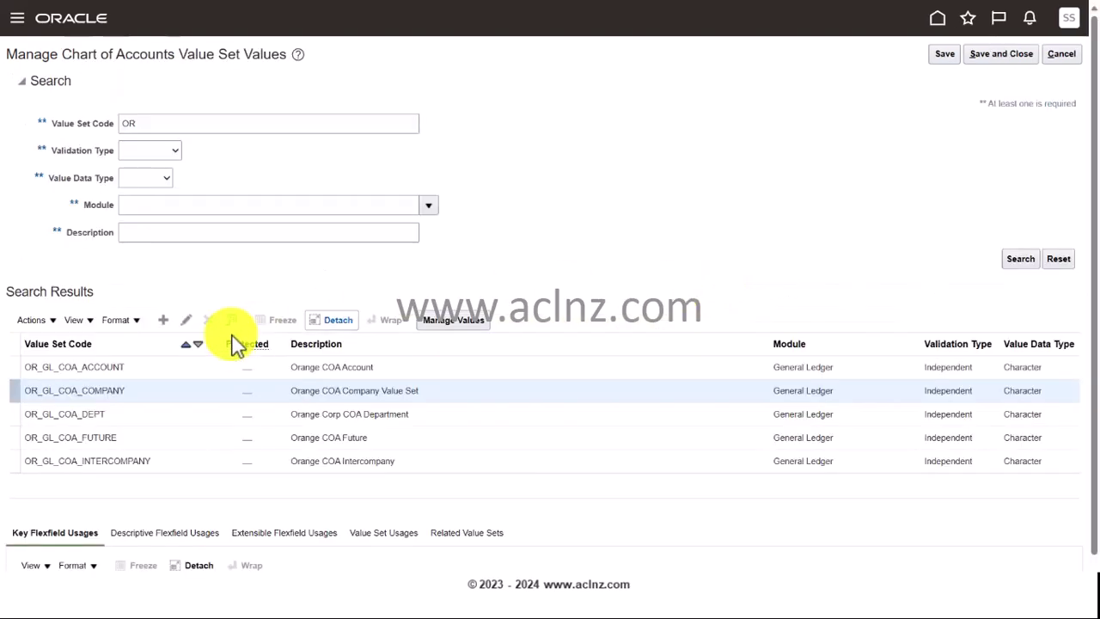
Select OR_GL_COA_DEPT and open its Manage Values page
{"action": "left_click", "coordinate": [106, 415]}
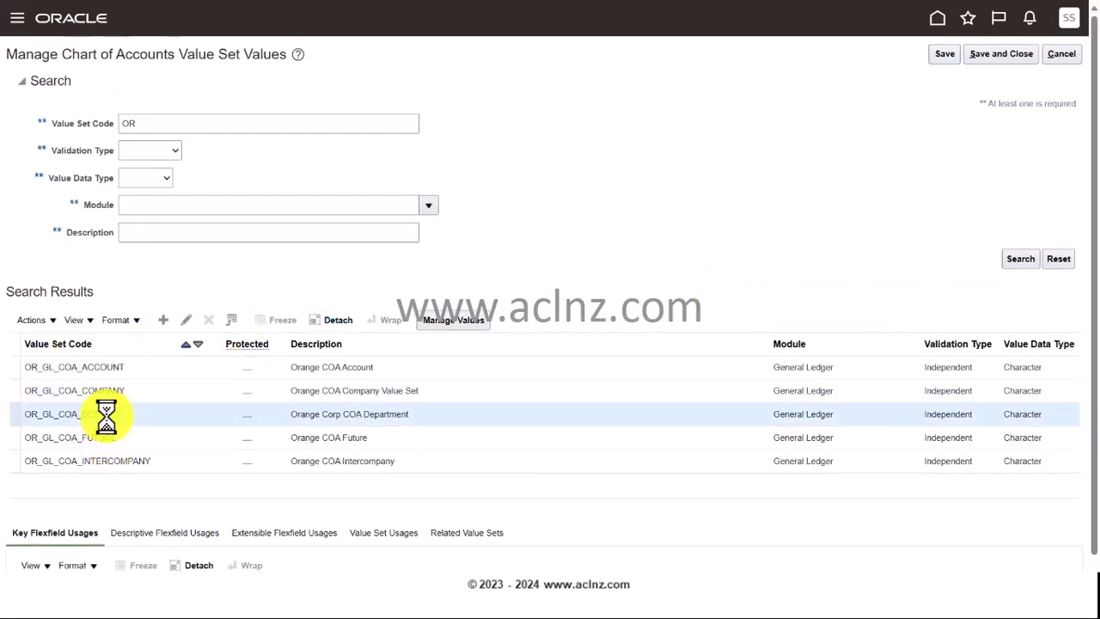
{"action": "left_click", "coordinate": [438, 319]}
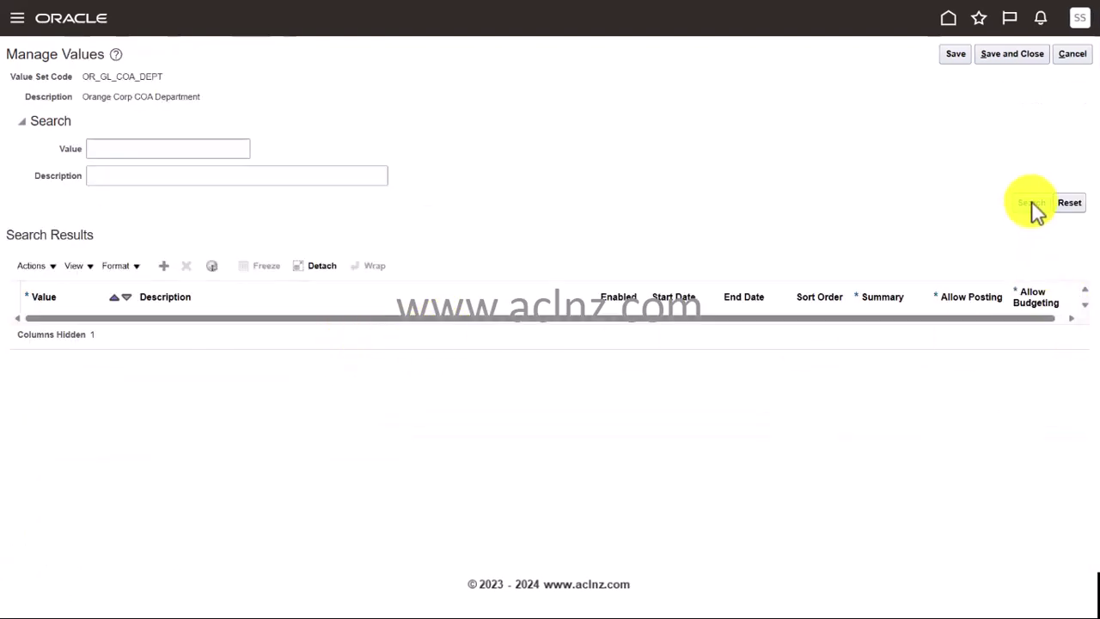
Add departments 1010 Human Resource, 1020 Marketing and 1030 Sales
{"action": "left_click", "coordinate": [169, 272]}
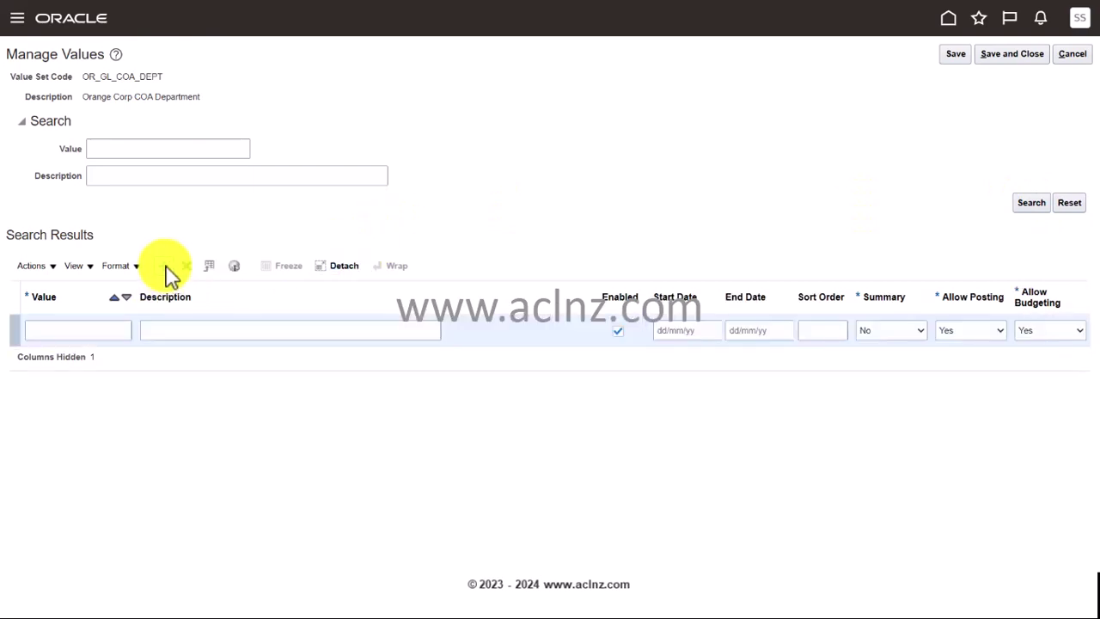
{"action": "left_click", "coordinate": [75, 332]}
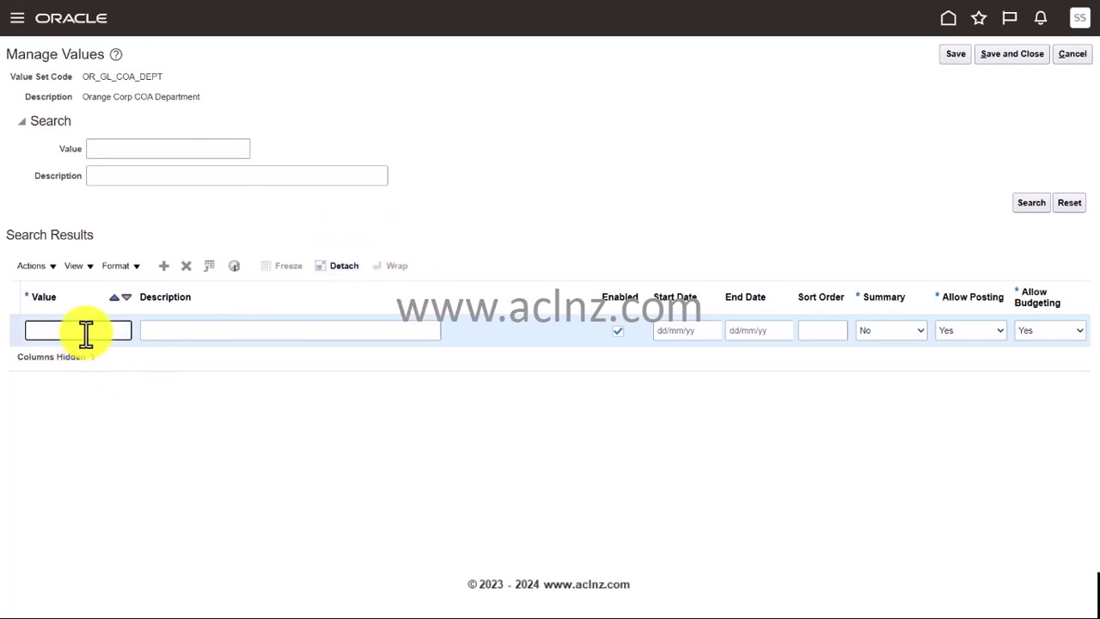
{"action": "type", "text": "1010"}
{"action": "key", "text": "Tab"}
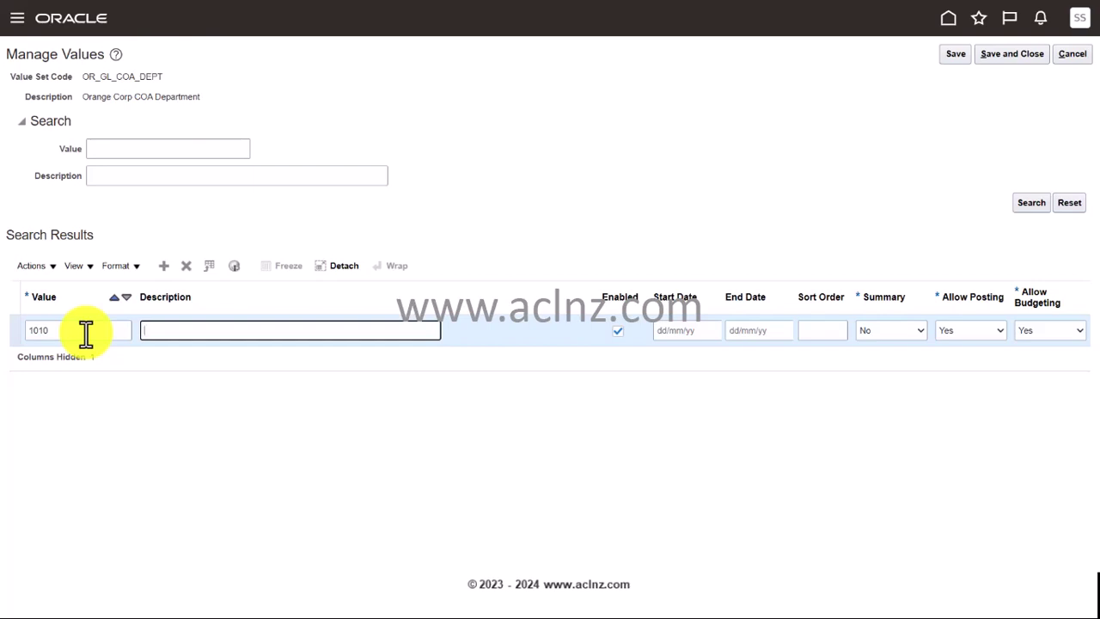
{"action": "type", "text": "Human Resources"}
{"action": "left_click", "coordinate": [164, 268]}
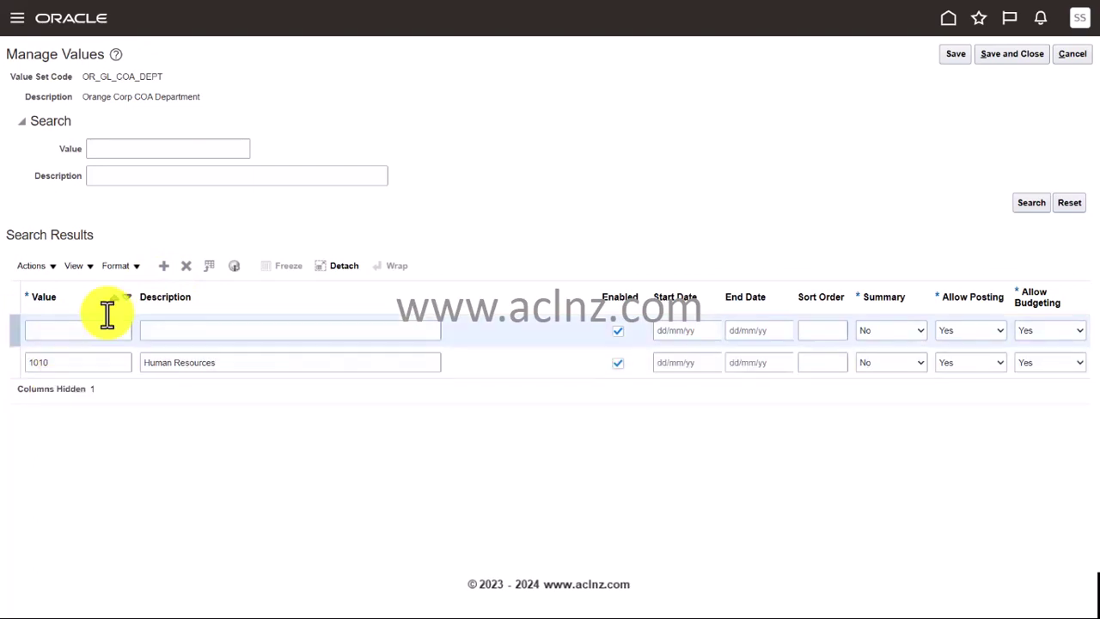
{"action": "left_click", "coordinate": [68, 329]}
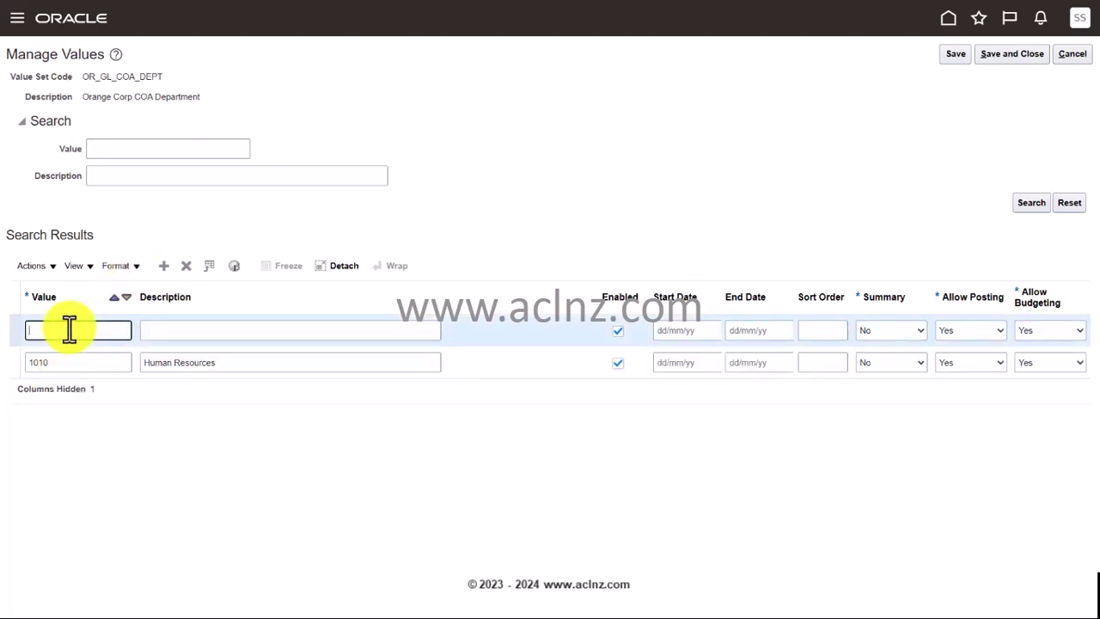
{"action": "type", "text": "102"}
{"action": "key", "text": "Tab"}
{"action": "type", "text": "M"}
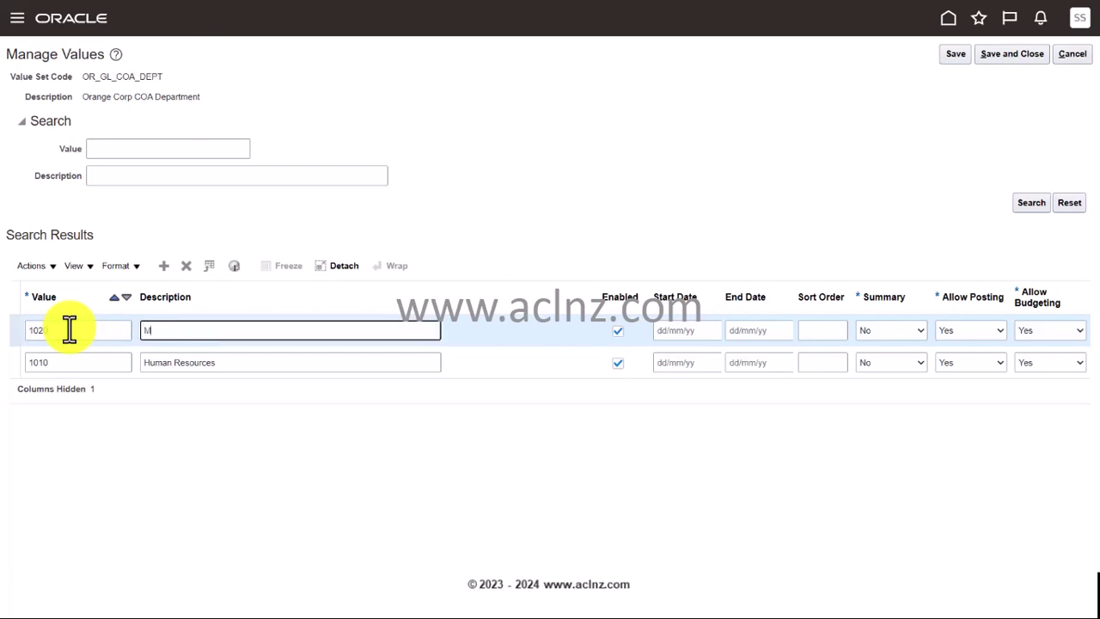
{"action": "type", "text": "arketing"}
{"action": "left_click", "coordinate": [164, 267]}
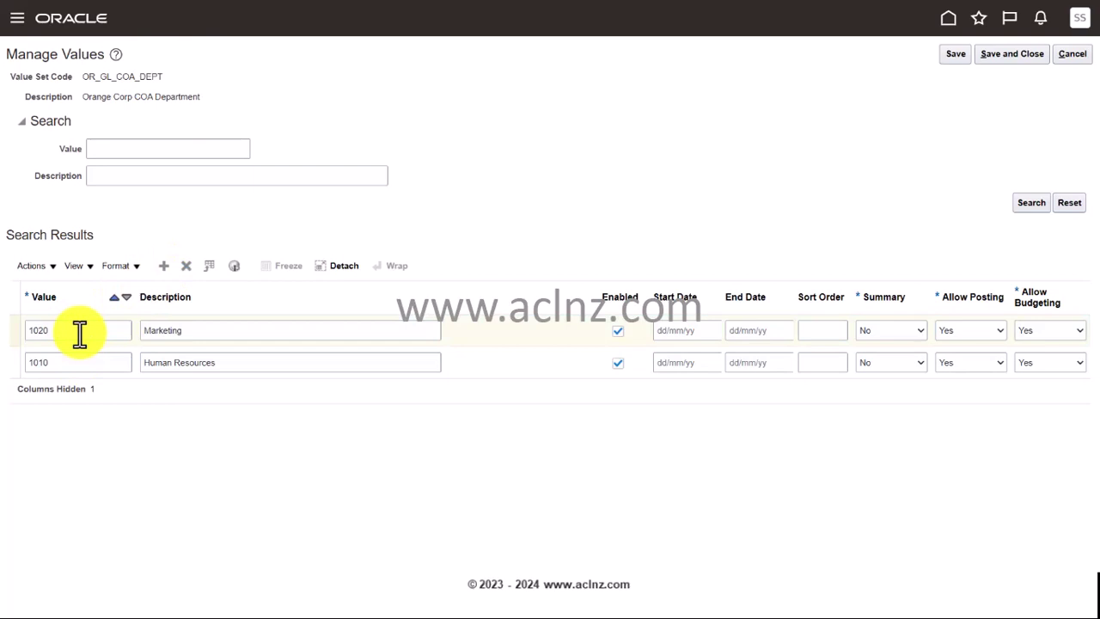
{"action": "left_click", "coordinate": [49, 329]}
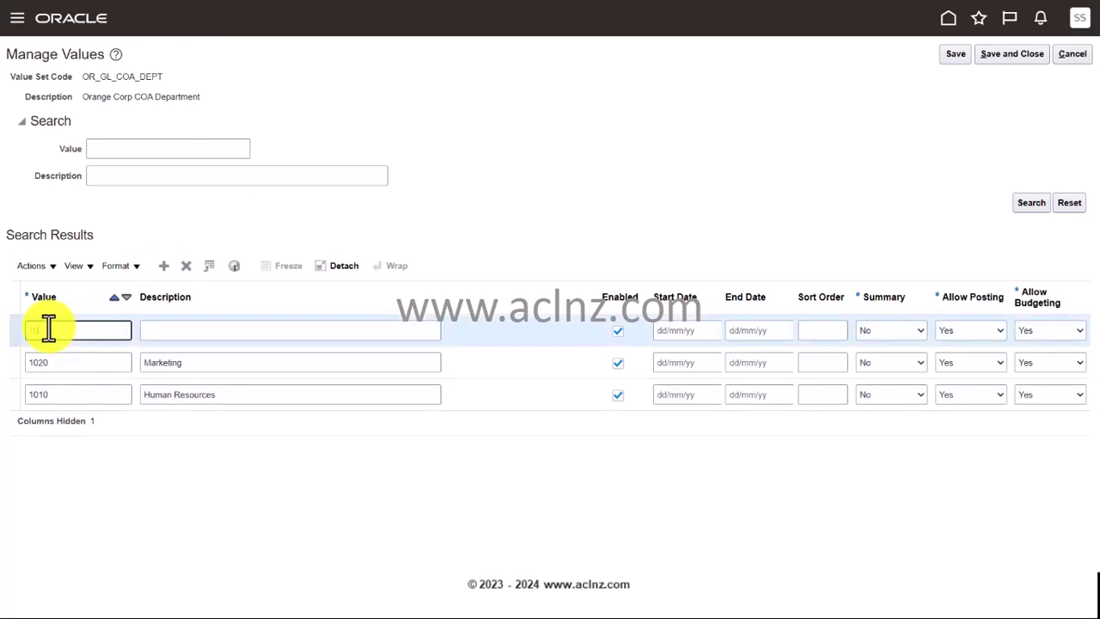
{"action": "key", "text": "Tab"}
{"action": "type", "text": "S"}
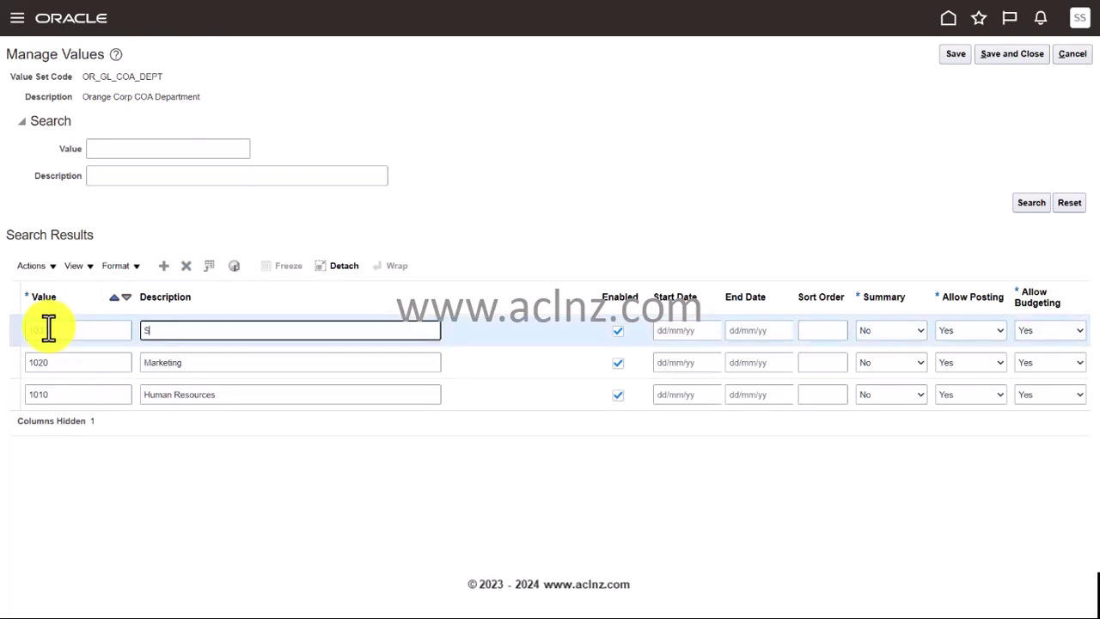
{"action": "type", "text": "ales"}
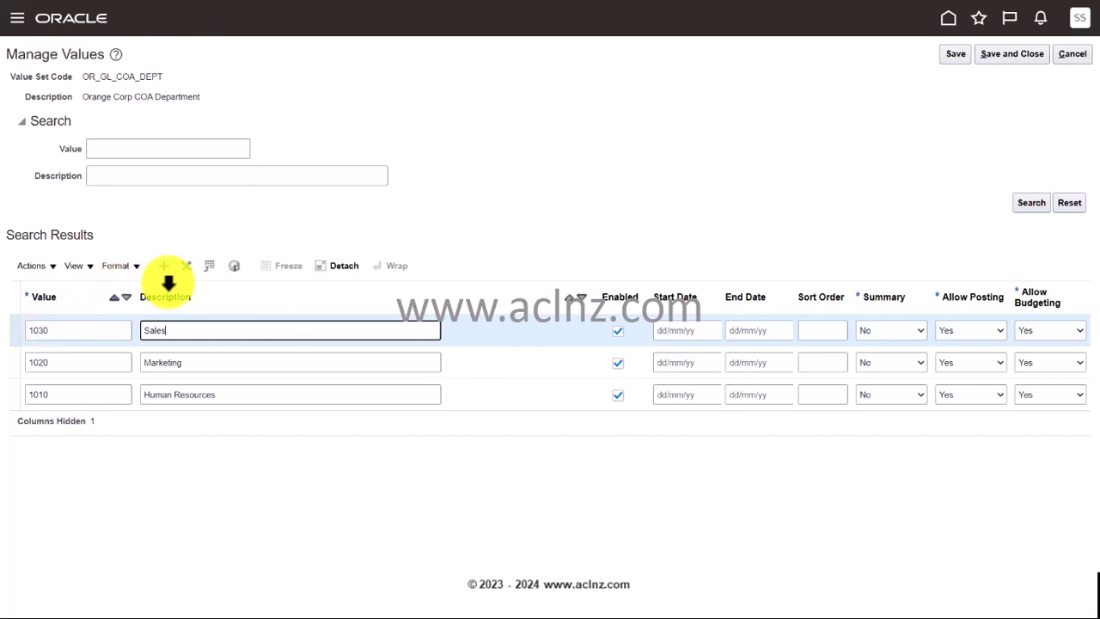
Add departments 1040 Operations and 1050 Finance, correcting the misspelt 'Fianance'
{"action": "left_click", "coordinate": [172, 280]}
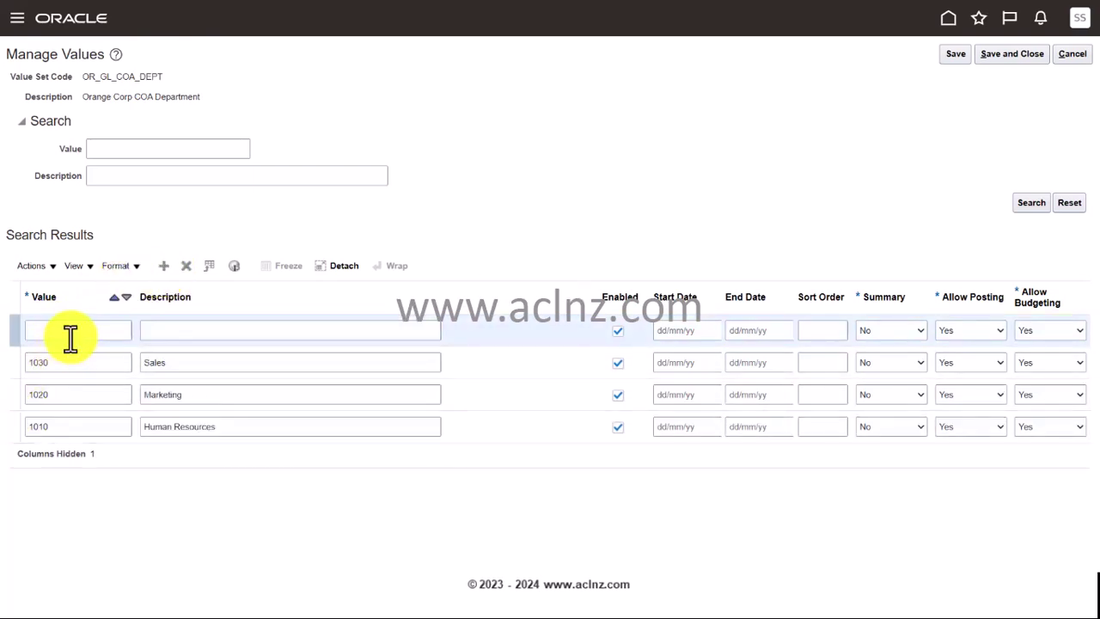
{"action": "left_click", "coordinate": [75, 332]}
{"action": "type", "text": "10"}
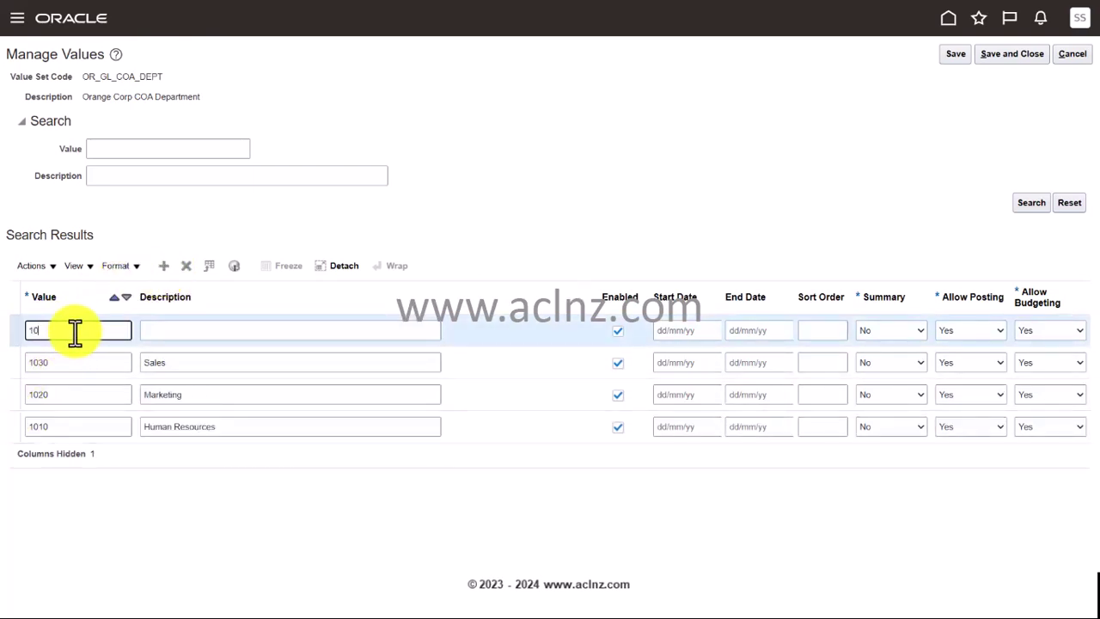
{"action": "type", "text": "40"}
{"action": "key", "text": "Tab"}
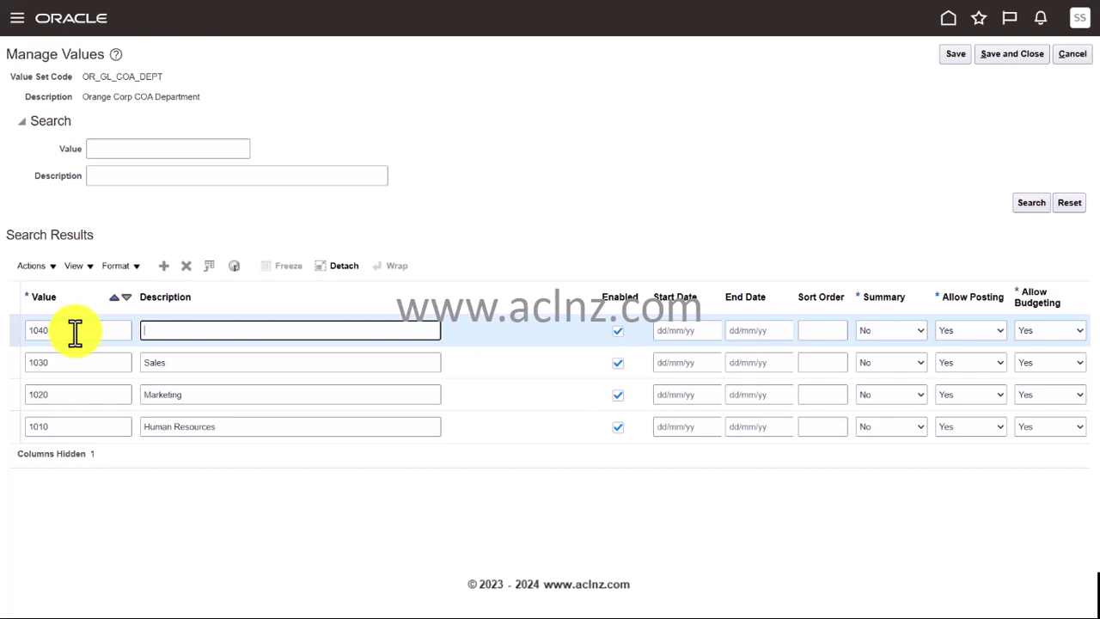
{"action": "type", "text": "Operations"}
{"action": "left_click", "coordinate": [164, 268]}
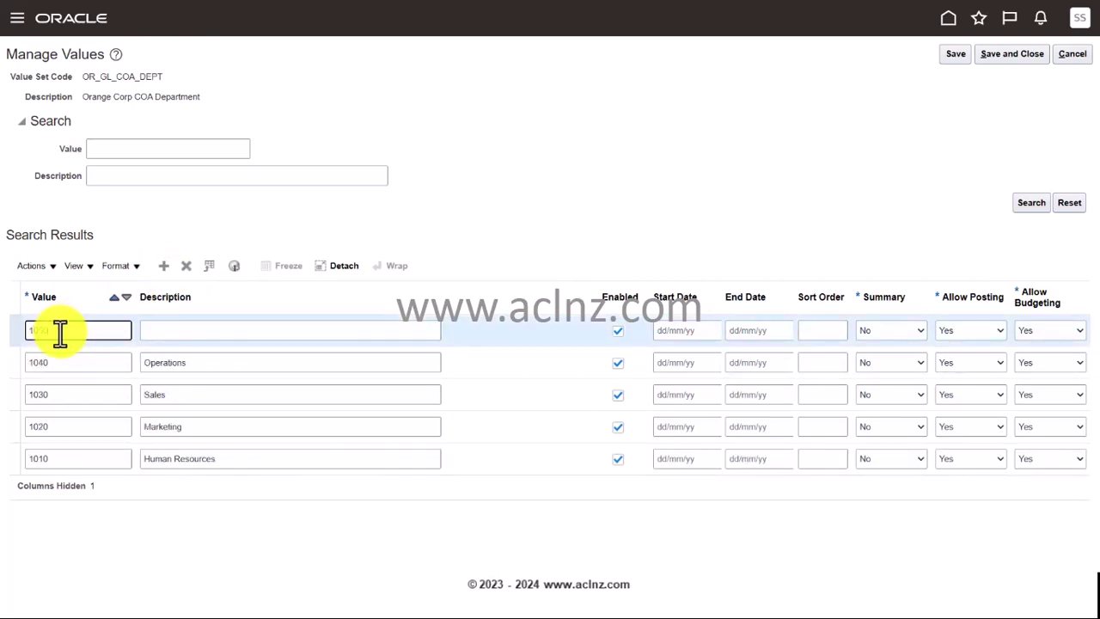
{"action": "key", "text": "Tab"}
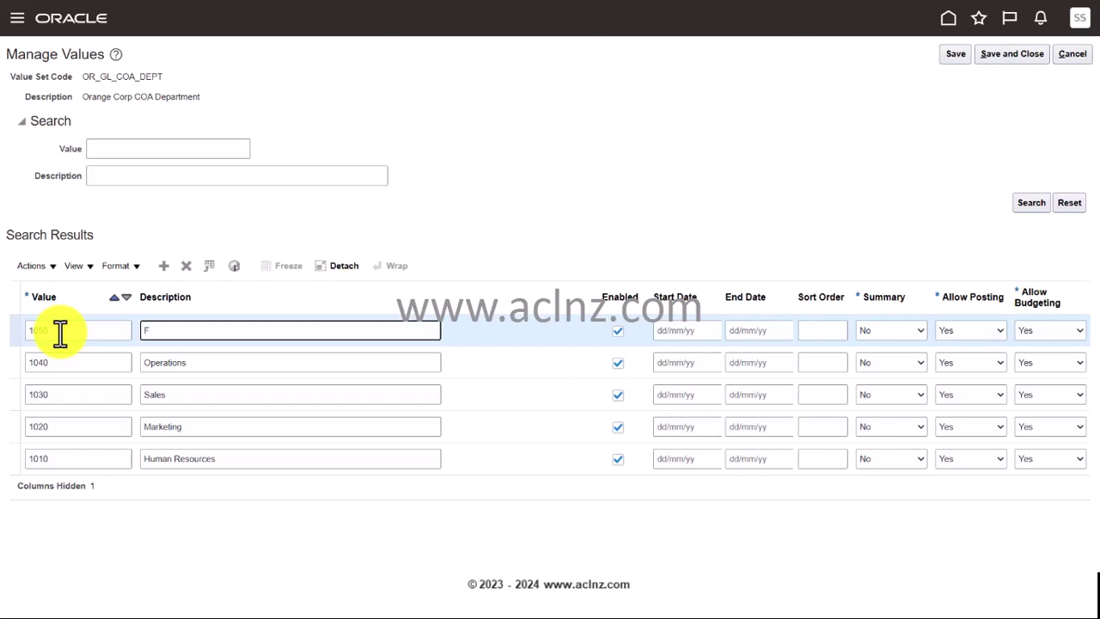
{"action": "type", "text": "Fianance"}
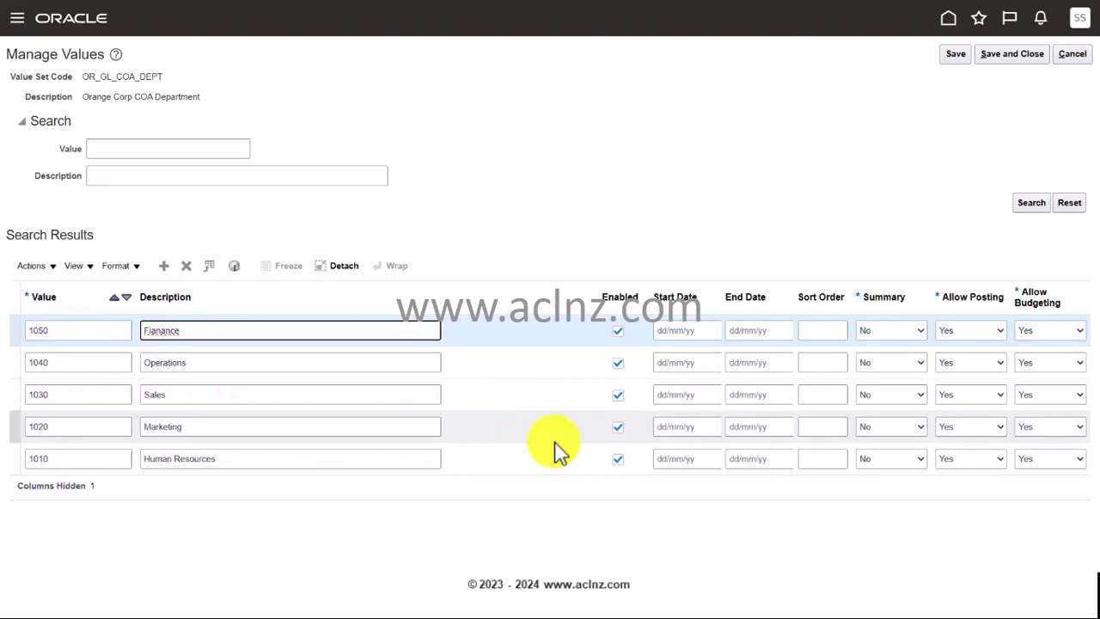
{"action": "left_click", "coordinate": [215, 328]}
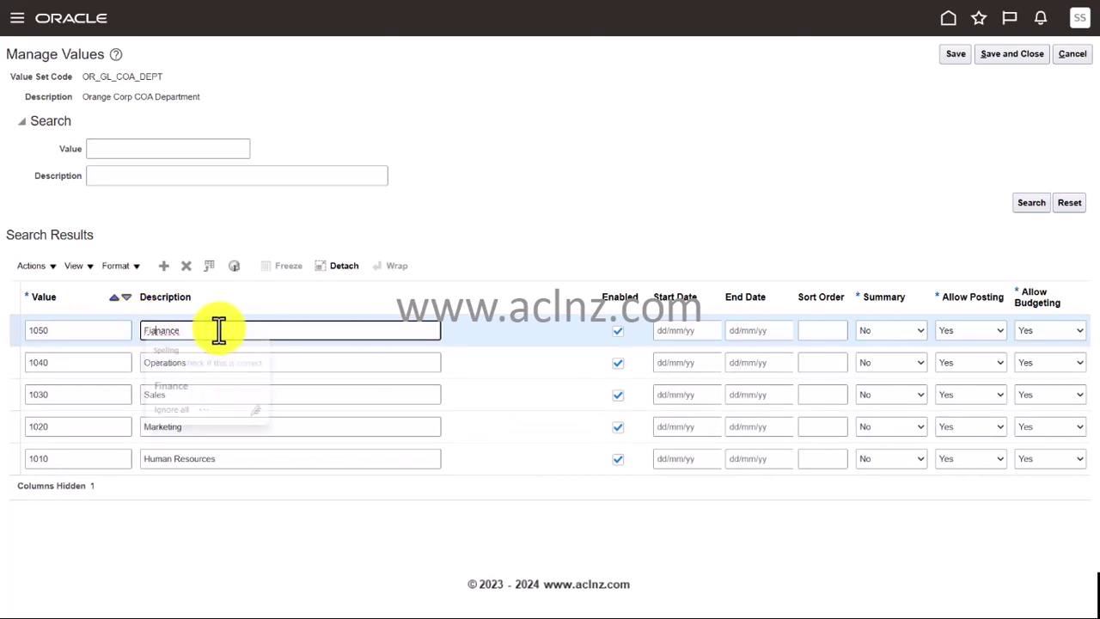
{"action": "key", "text": "Down"}
{"action": "key", "text": "Return"}
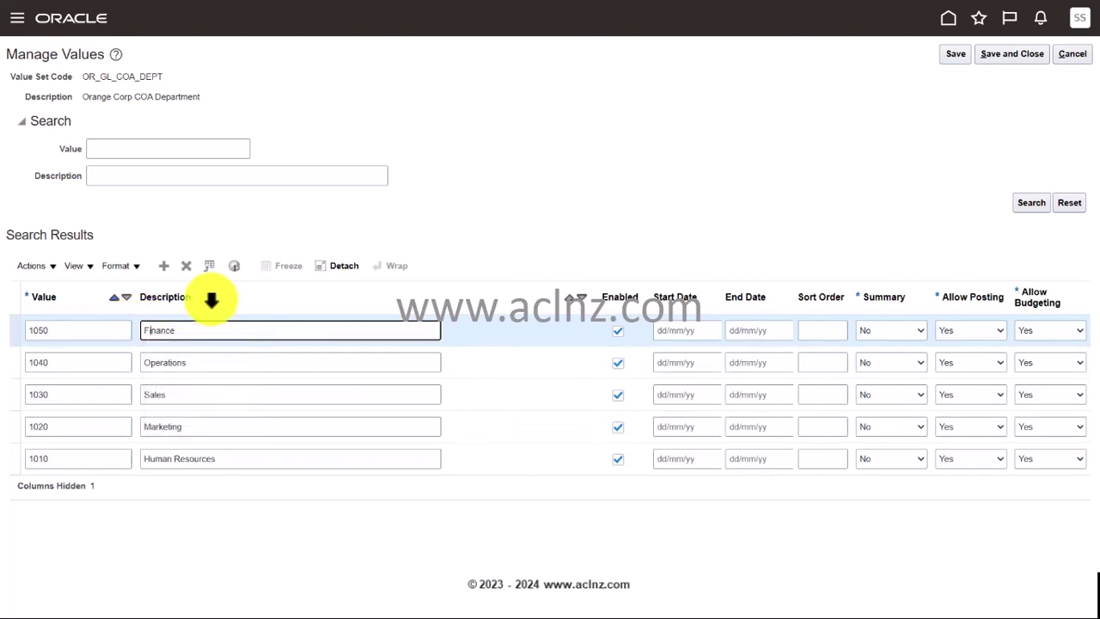
Add departments 1060 Training and 1070 Admin, then save and close
{"action": "left_click", "coordinate": [164, 266]}
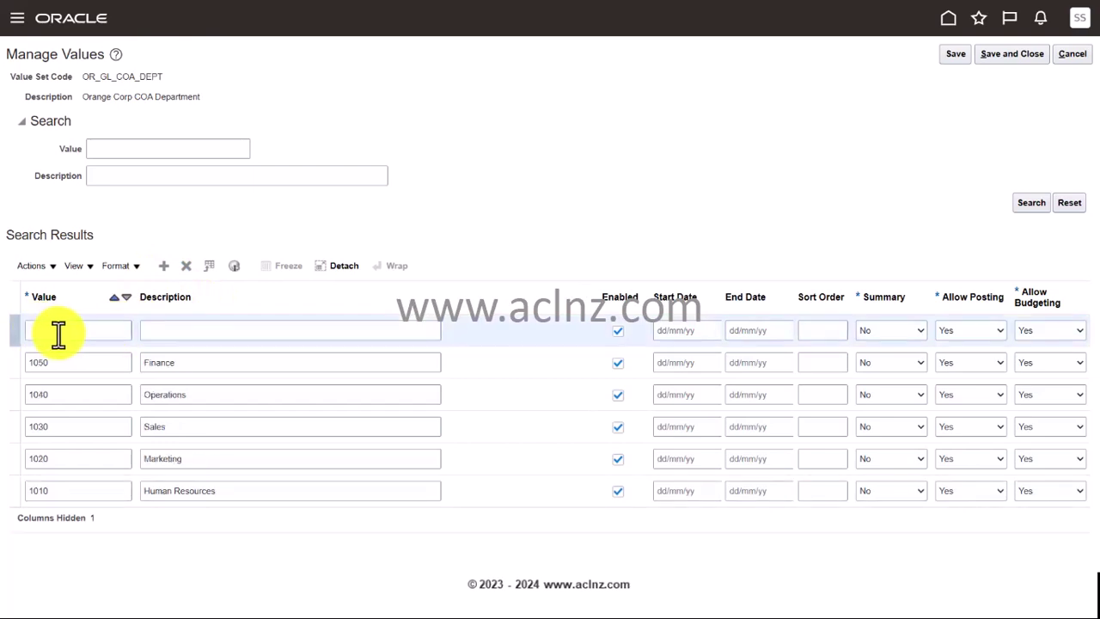
{"action": "left_click", "coordinate": [59, 331]}
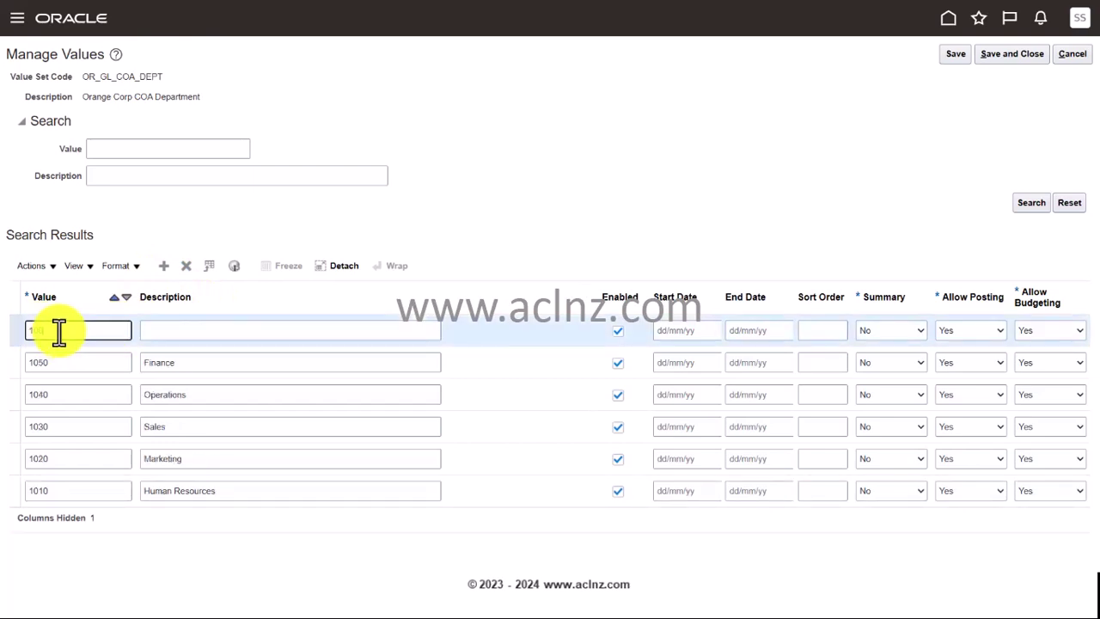
{"action": "key", "text": "Tab"}
{"action": "type", "text": "T"}
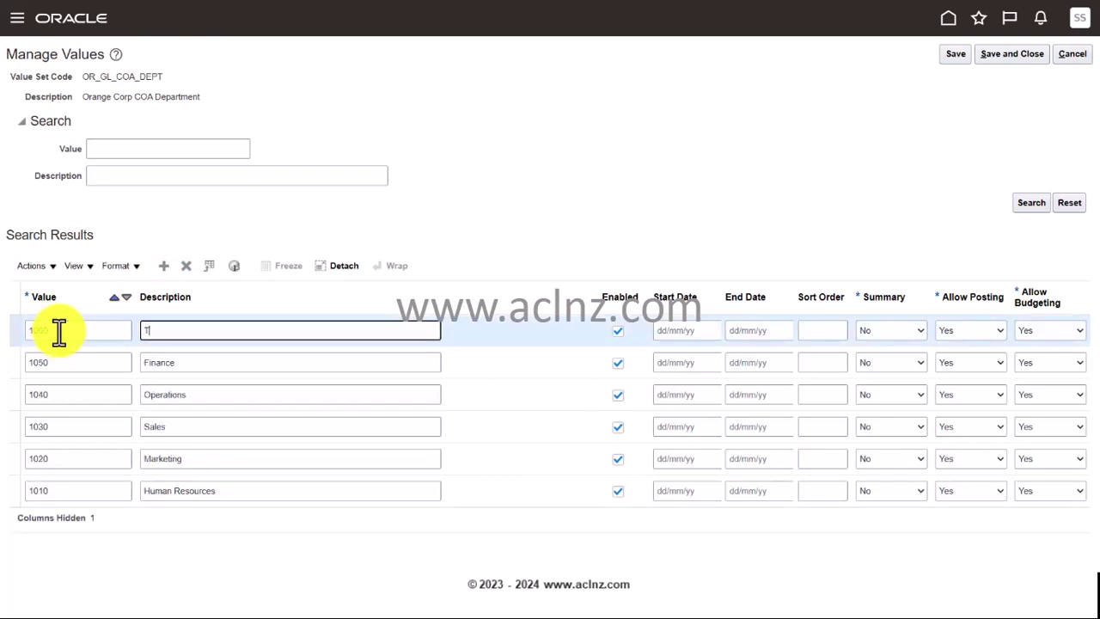
{"action": "type", "text": "raining"}
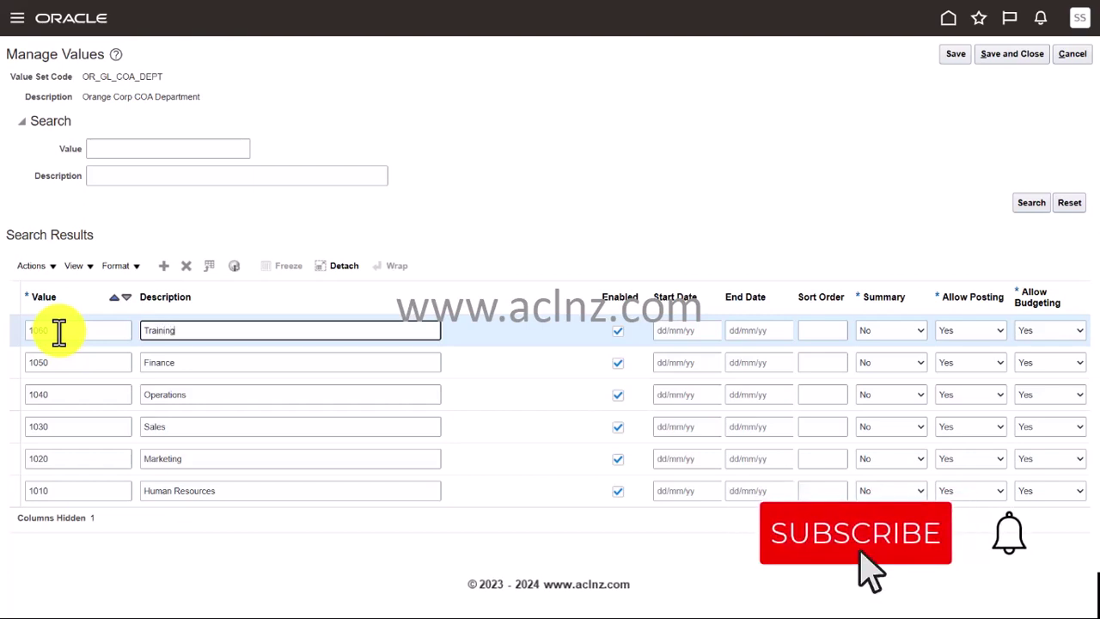
{"action": "left_click", "coordinate": [164, 268]}
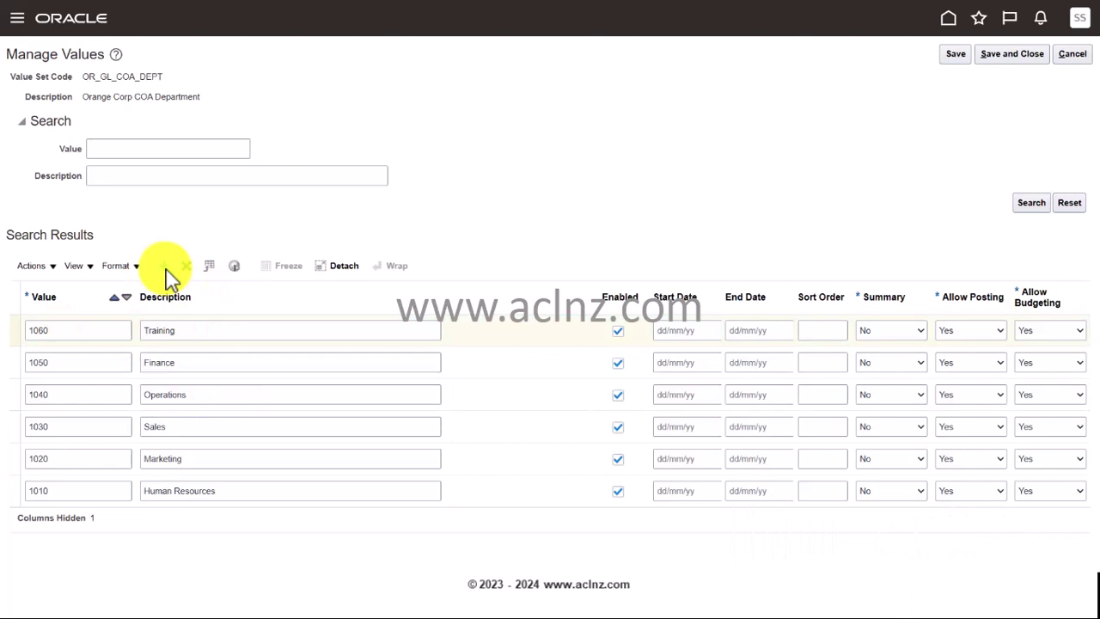
{"action": "left_click", "coordinate": [48, 334]}
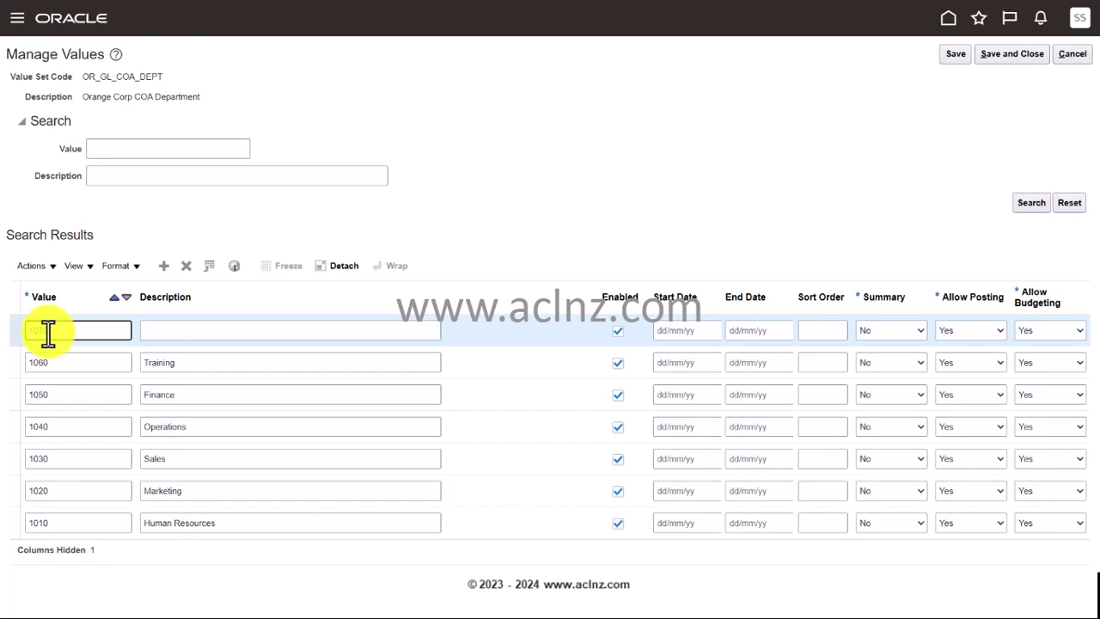
{"action": "key", "text": "Tab"}
{"action": "type", "text": "Admin"}
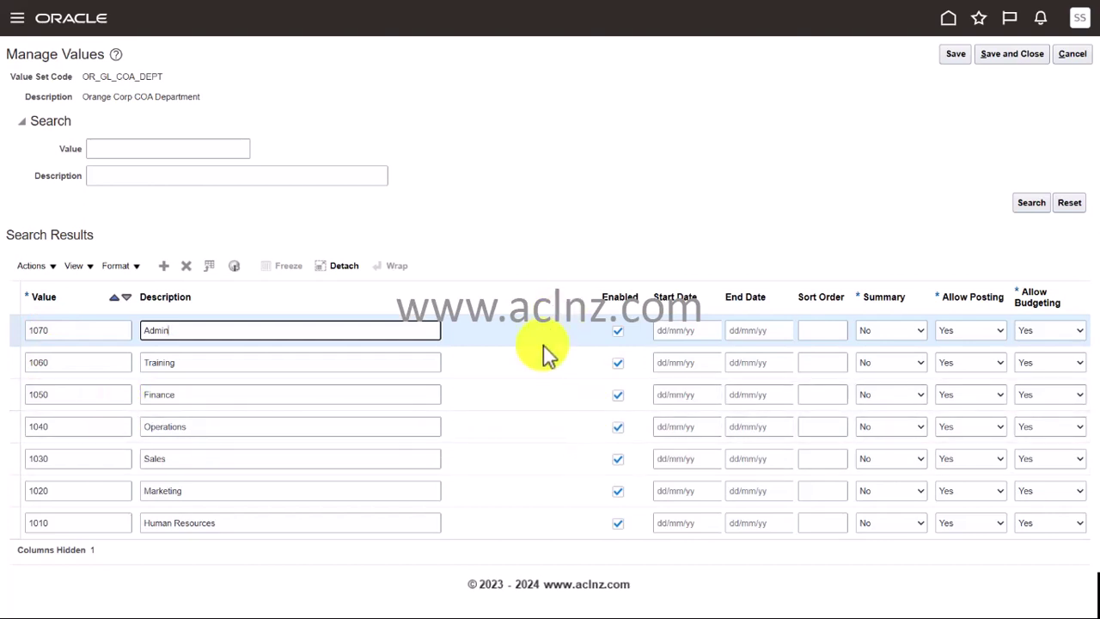
{"action": "left_click", "coordinate": [1012, 58]}
{"action": "left_click", "coordinate": [1010, 60]}
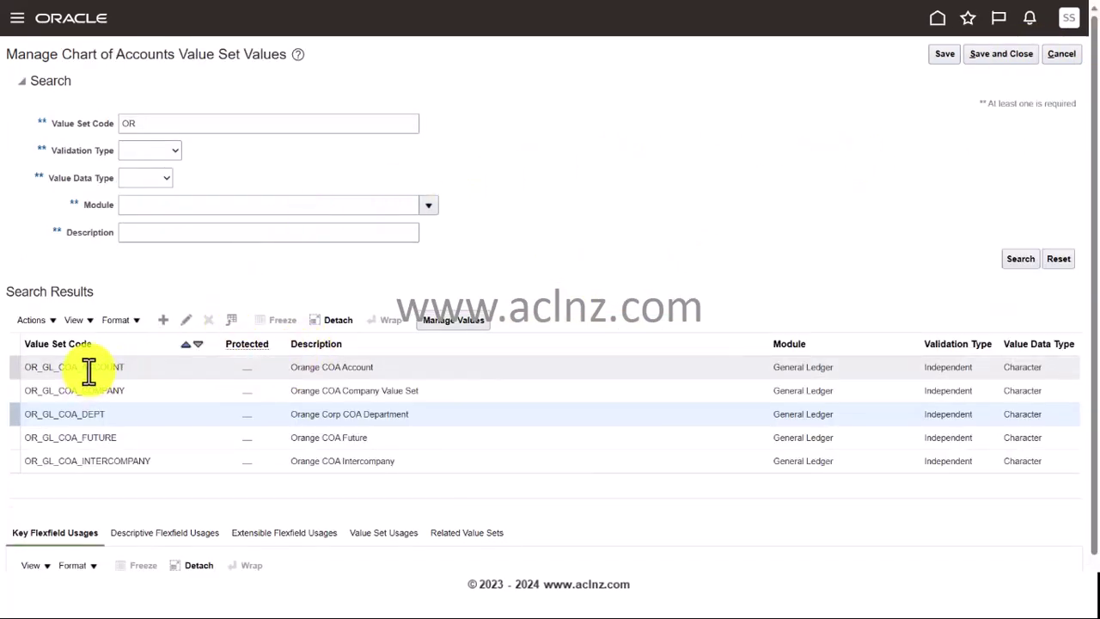
Add value 00 described as Default to OR_GL_COA_INTERCOMPANY, then save and close
{"action": "left_click", "coordinate": [90, 460]}
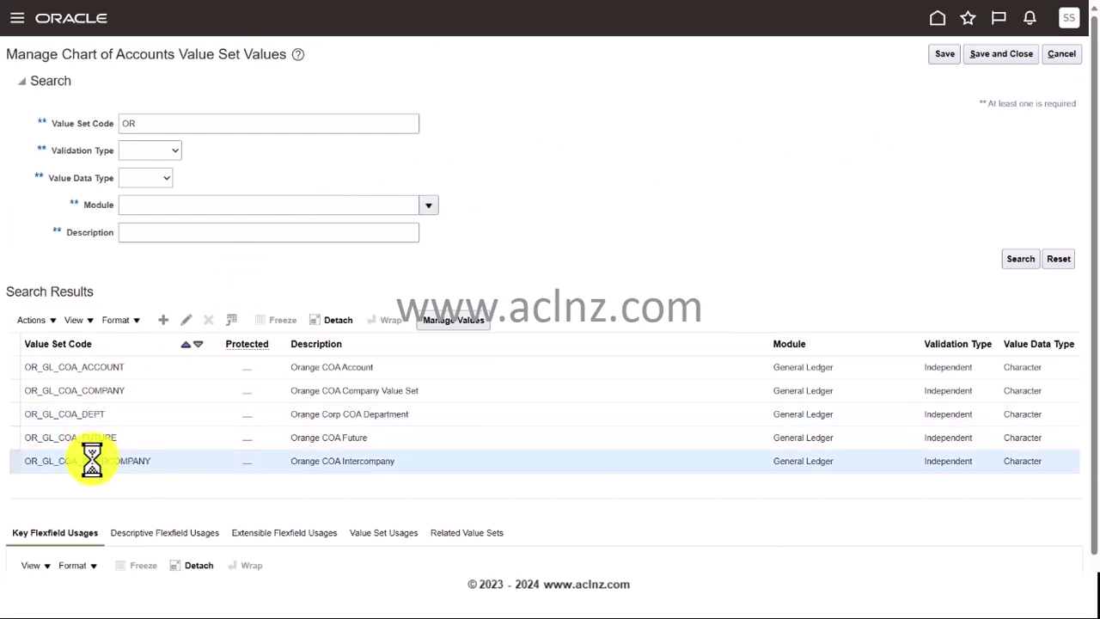
{"action": "left_click", "coordinate": [184, 326]}
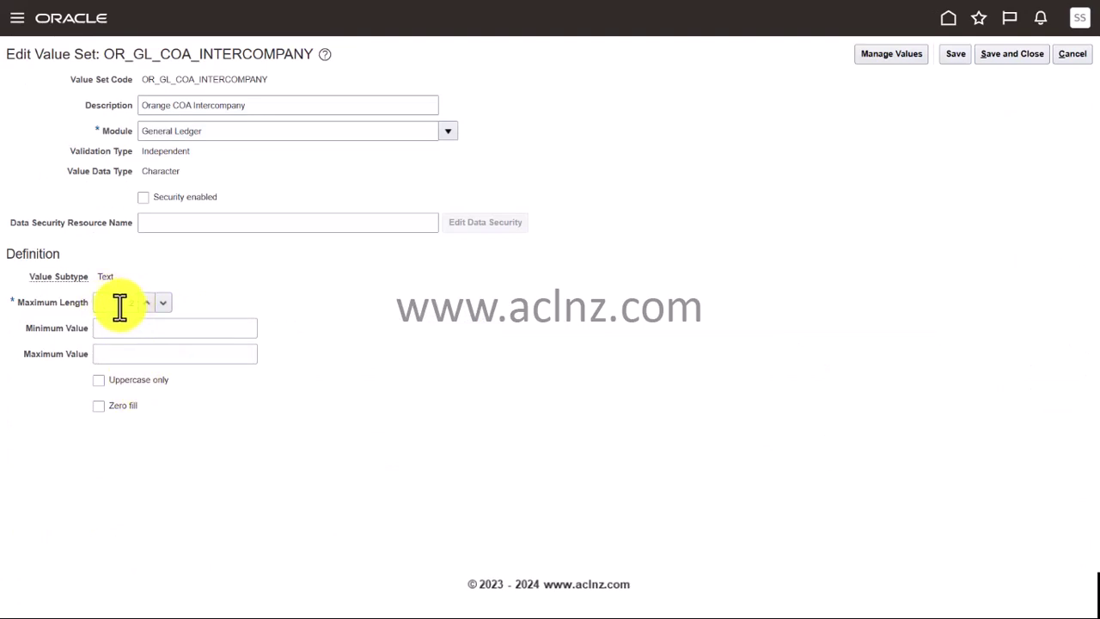
{"action": "left_click", "coordinate": [1072, 55]}
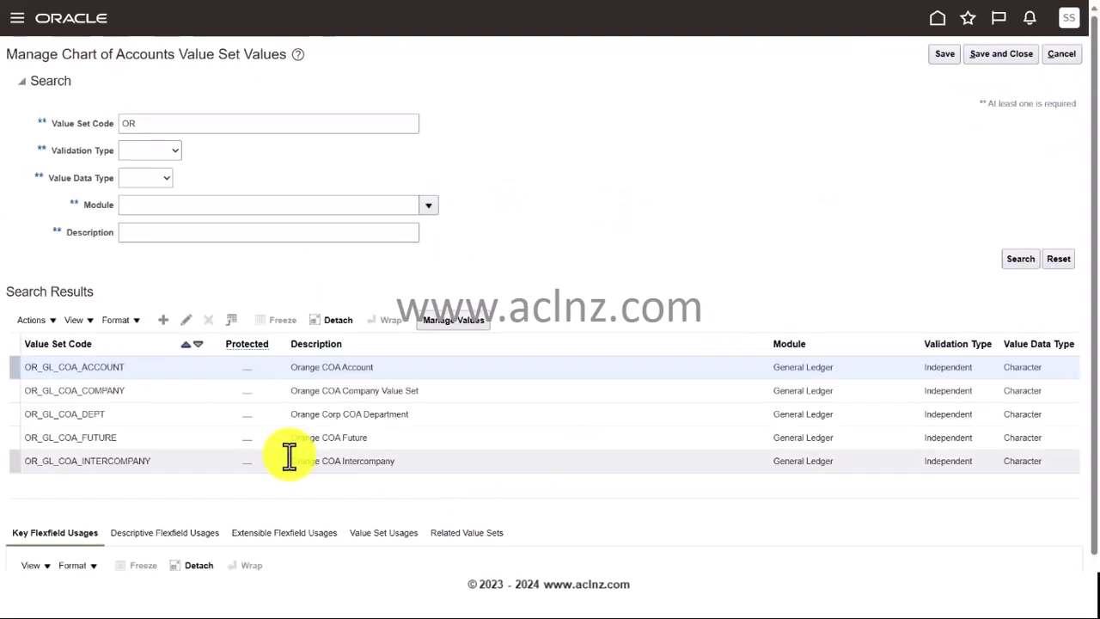
{"action": "left_click", "coordinate": [47, 459]}
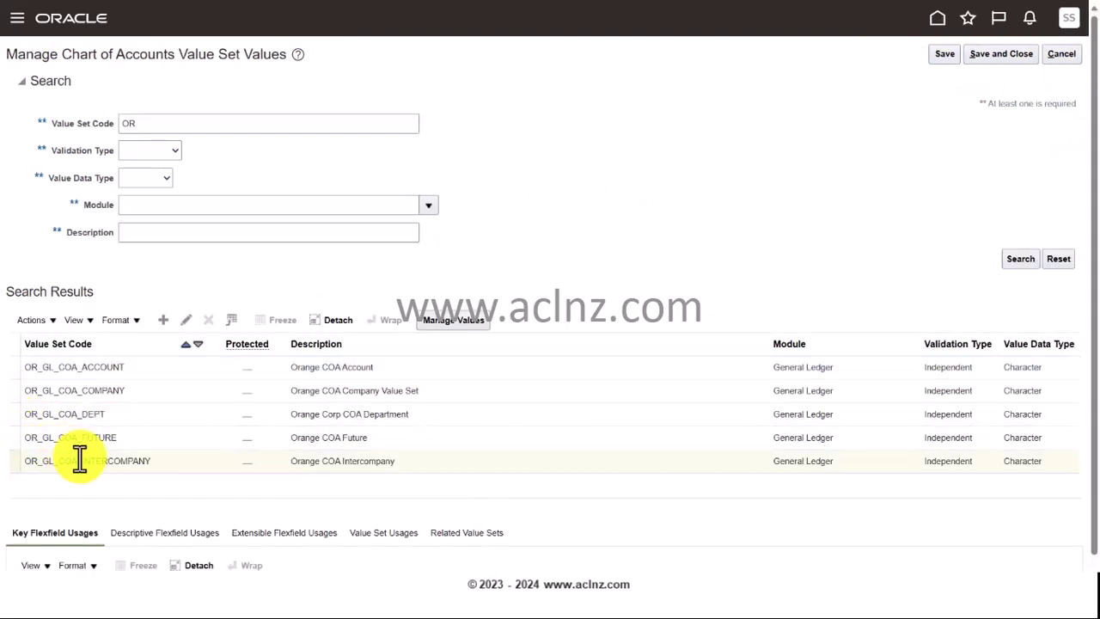
{"action": "left_click", "coordinate": [464, 318]}
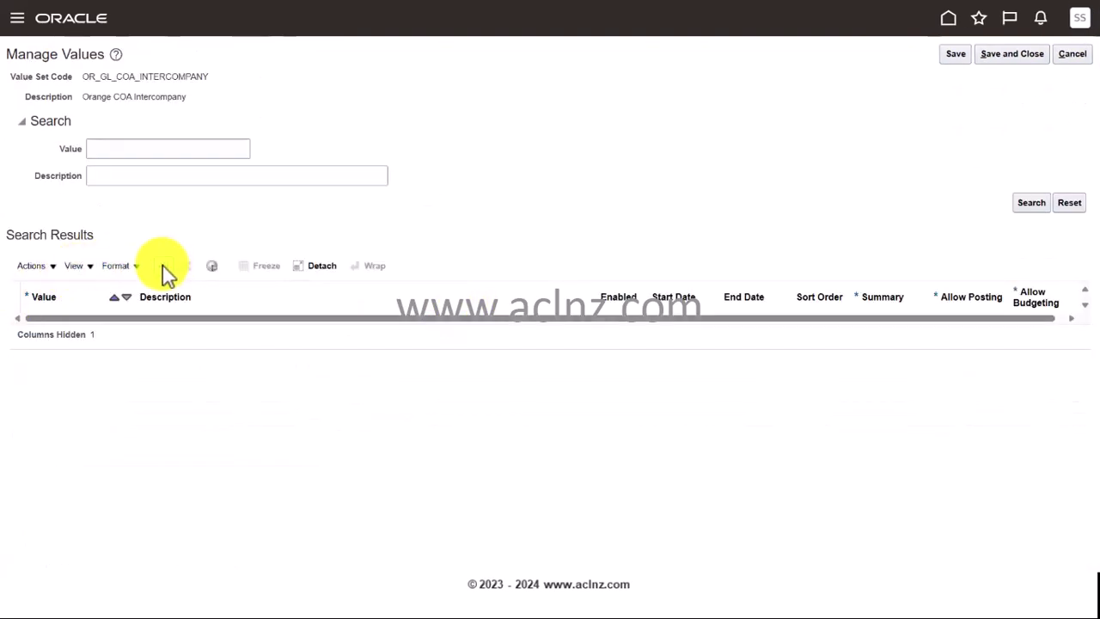
{"action": "left_click", "coordinate": [49, 332]}
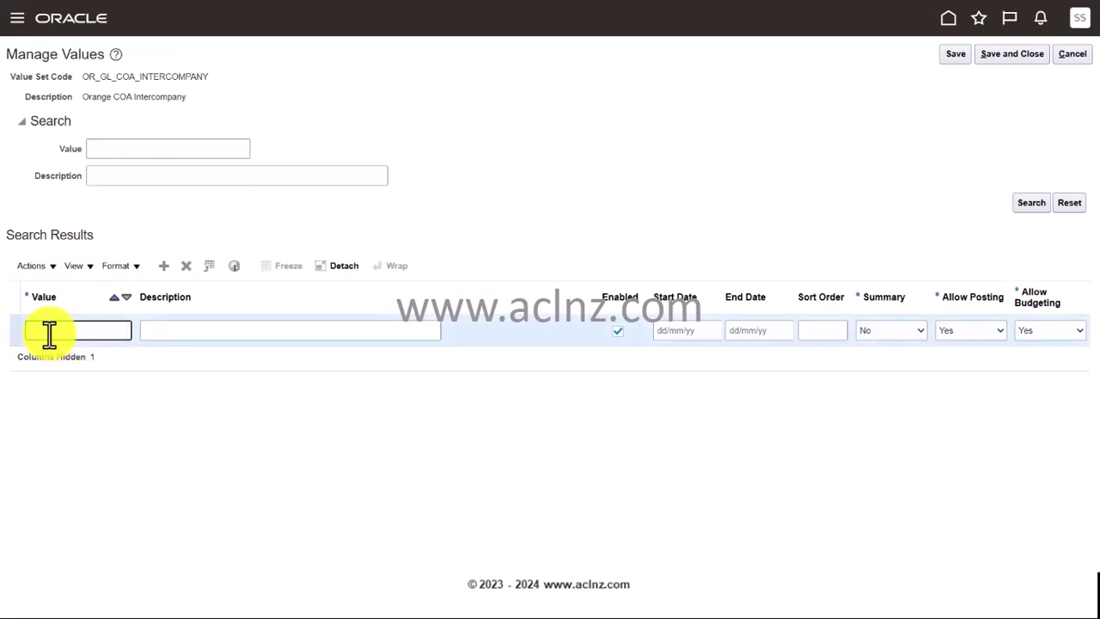
{"action": "key", "text": "Tab"}
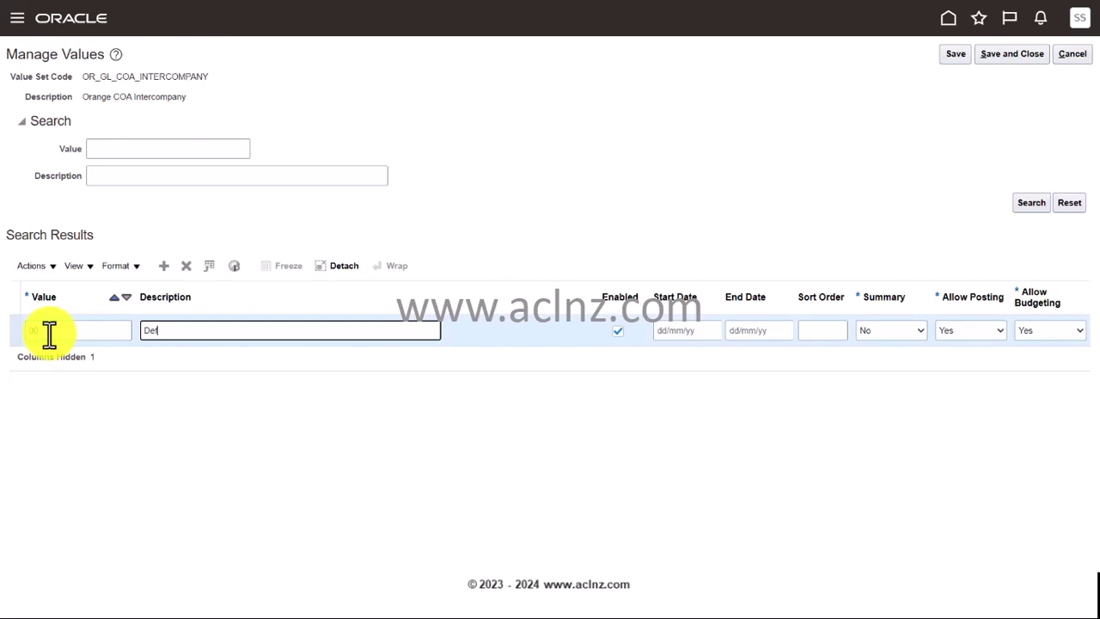
{"action": "type", "text": "Default"}
{"action": "left_click", "coordinate": [997, 55]}
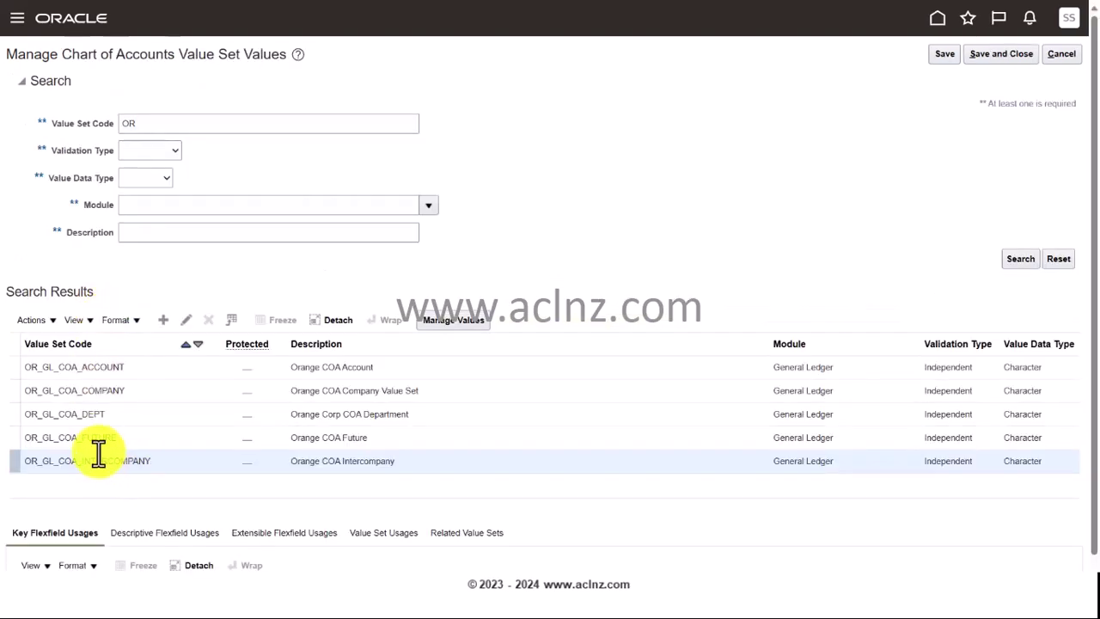
Inspect the OR_GL_COA_FUTURE values and definition, leaving both unchanged
{"action": "left_click", "coordinate": [114, 440]}
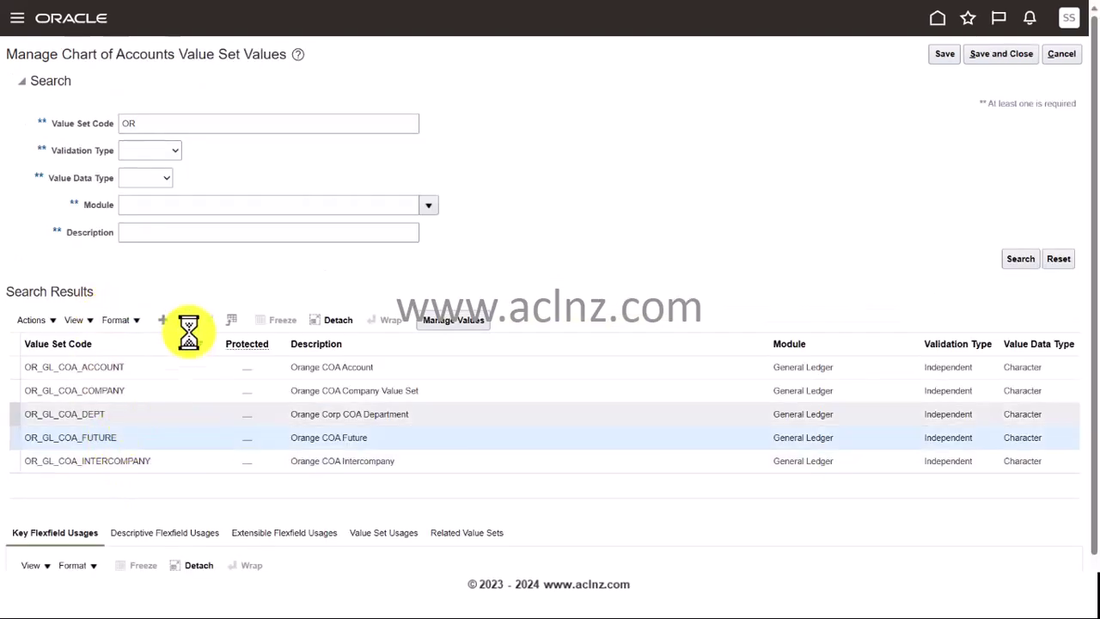
{"action": "left_click", "coordinate": [455, 319]}
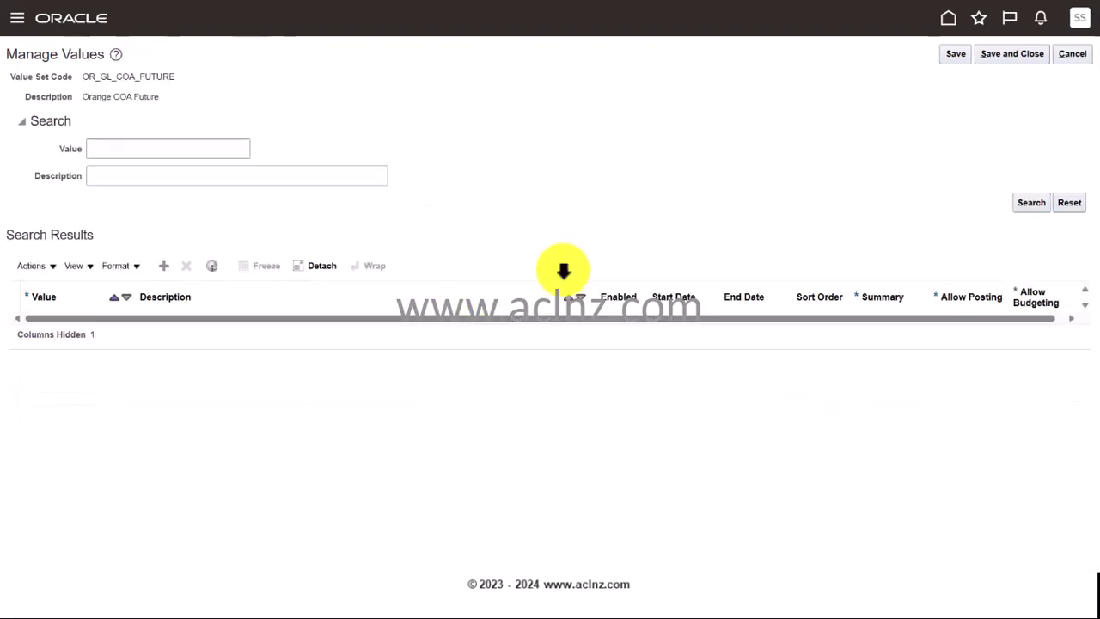
{"action": "left_click", "coordinate": [1071, 56]}
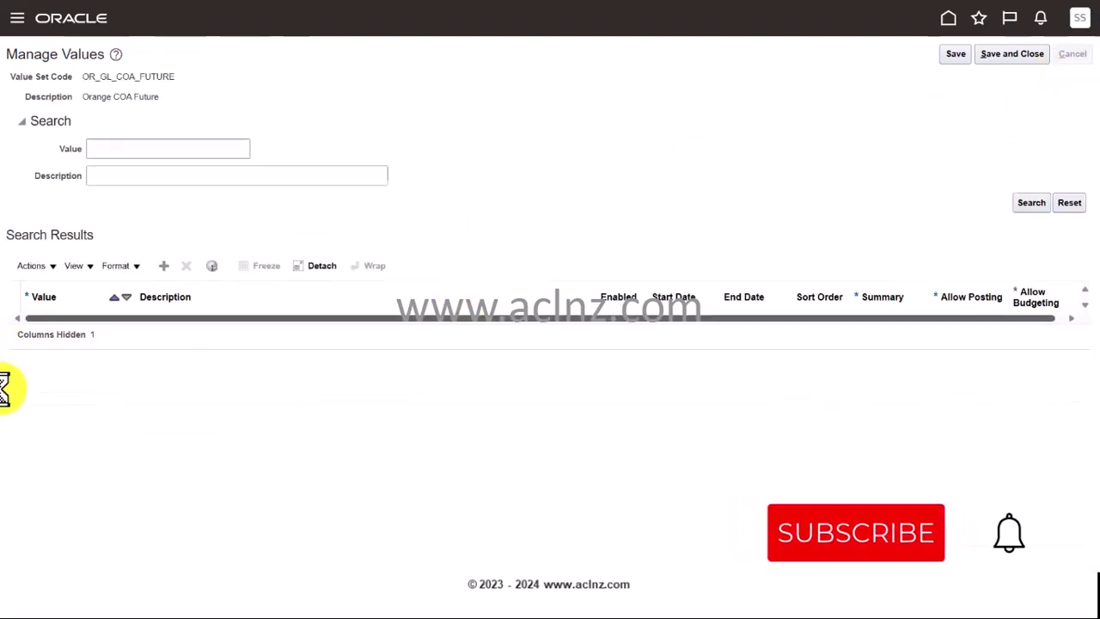
{"action": "left_click", "coordinate": [128, 438]}
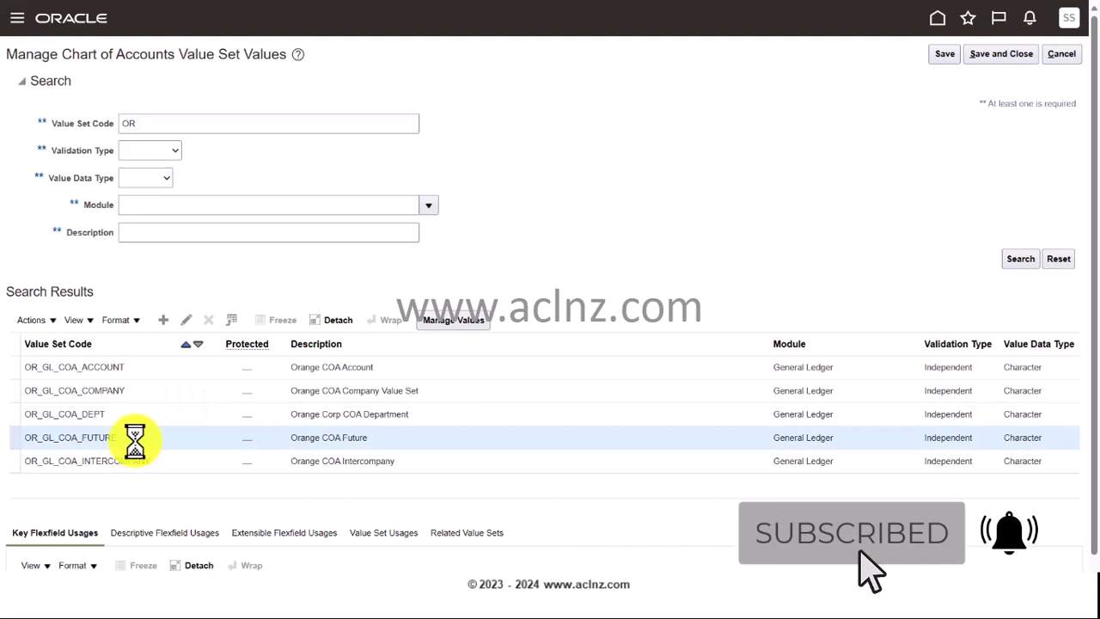
{"action": "left_click", "coordinate": [185, 319]}
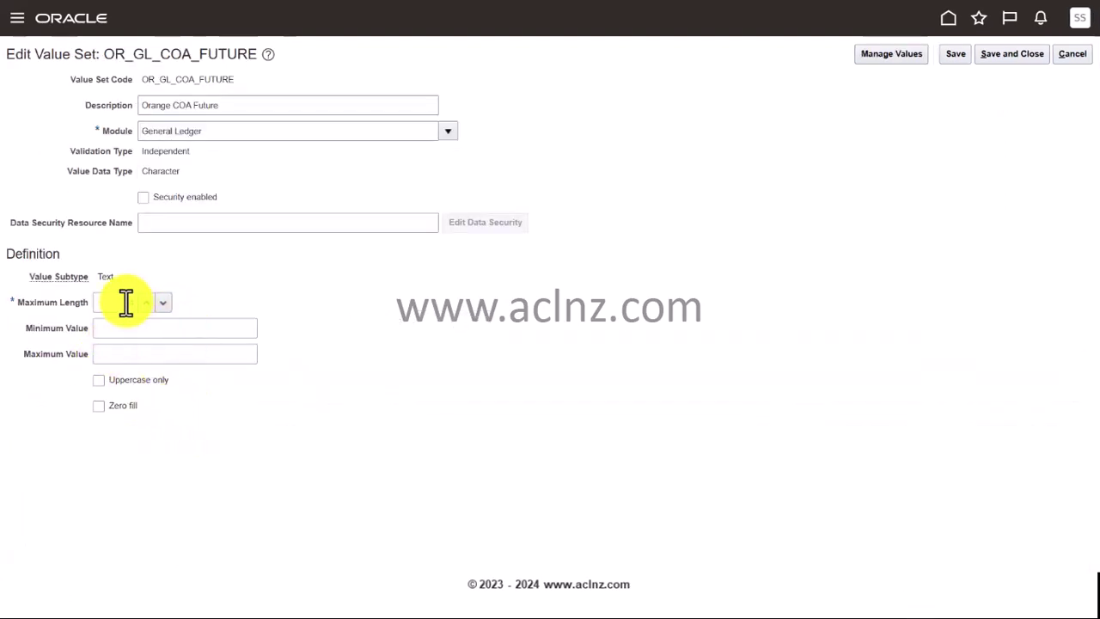
{"action": "left_click", "coordinate": [1065, 55]}
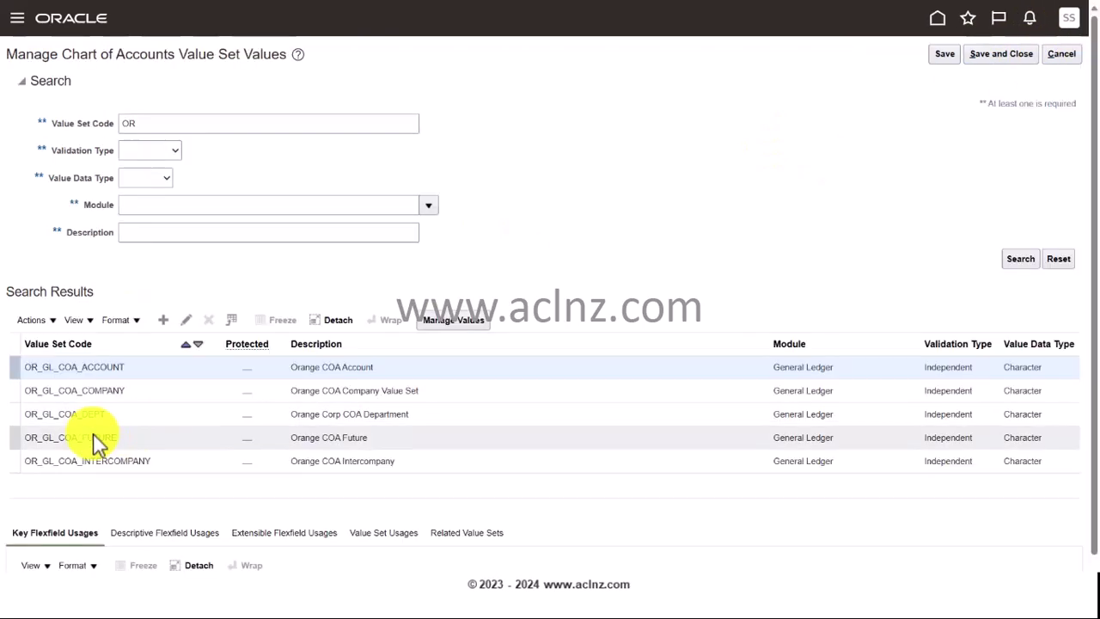
Add value 0000 described as Default to OR_GL_COA_FUTURE, then save and close
{"action": "left_click", "coordinate": [93, 440]}
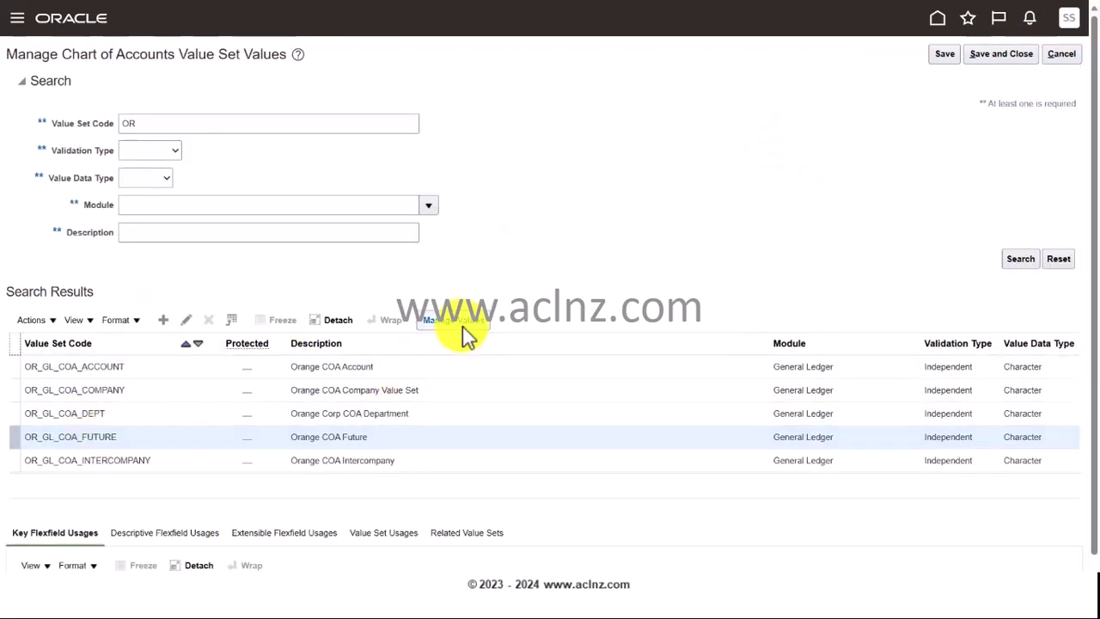
{"action": "left_click", "coordinate": [452, 318]}
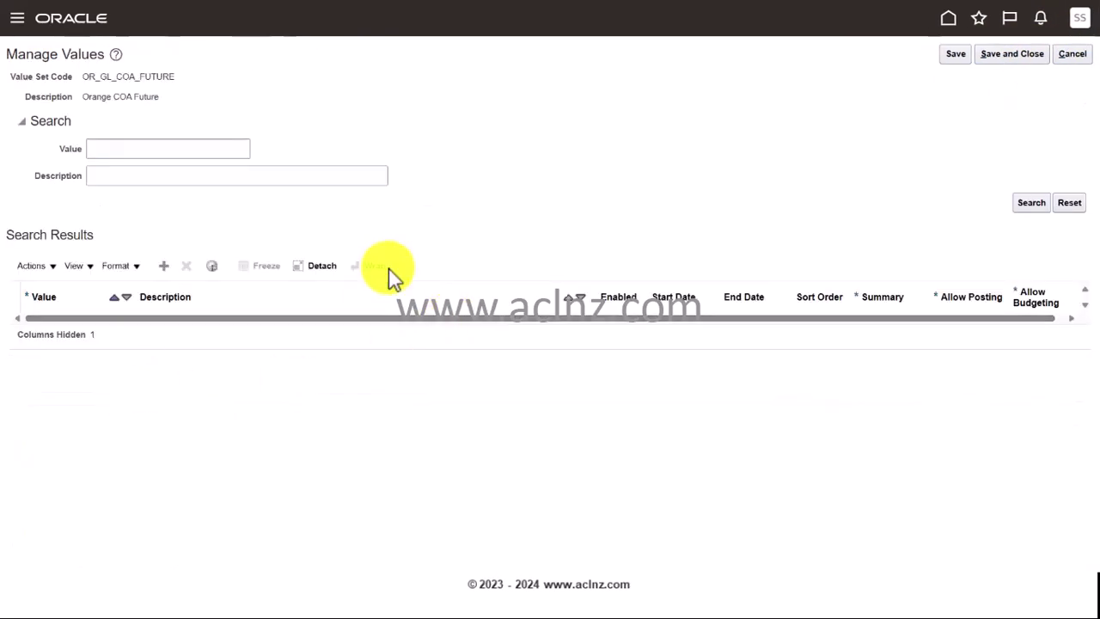
{"action": "left_click", "coordinate": [163, 266]}
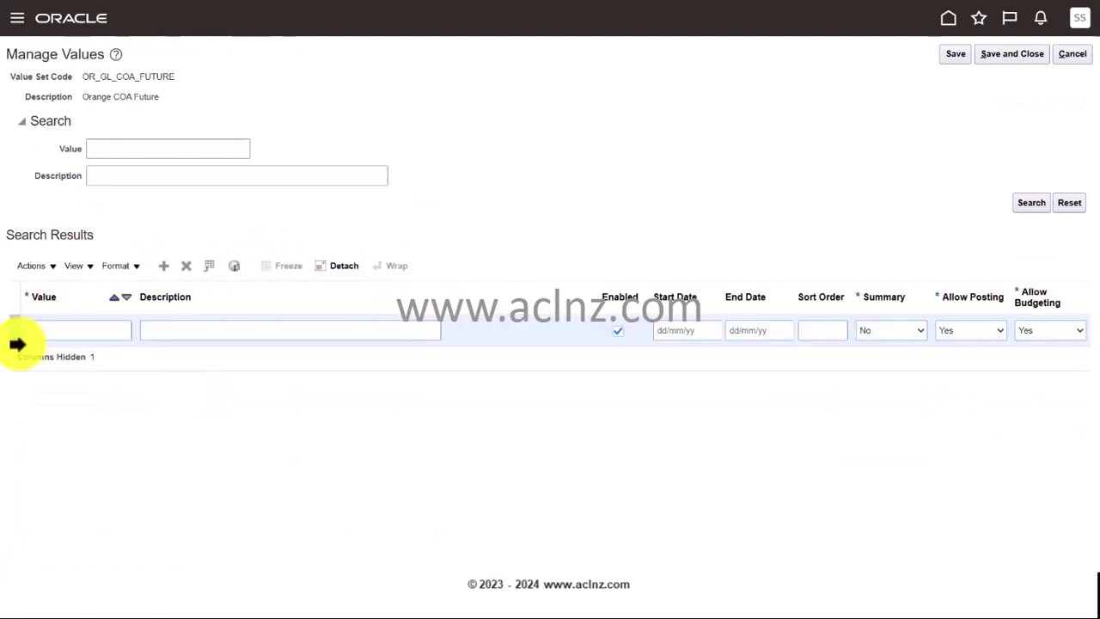
{"action": "left_click", "coordinate": [53, 330]}
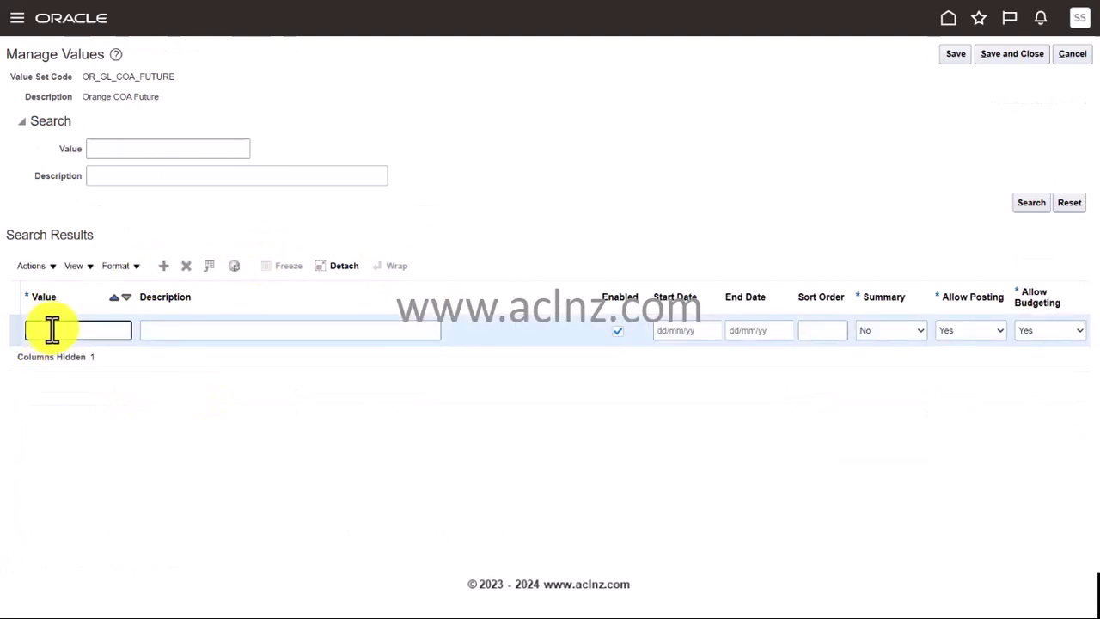
{"action": "key", "text": "Tab"}
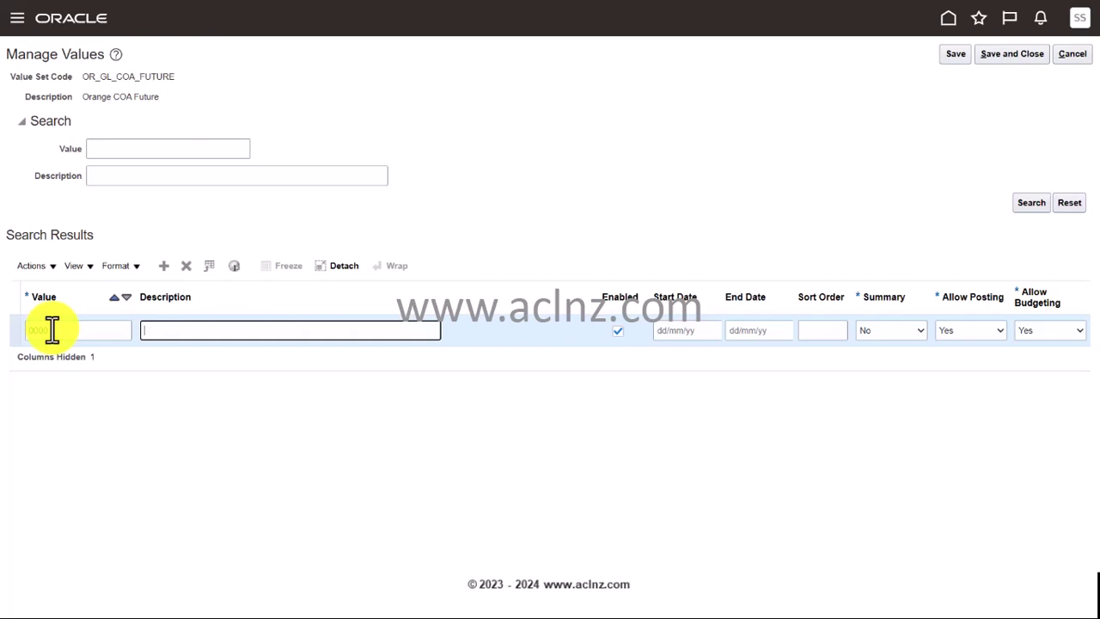
{"action": "type", "text": "Default"}
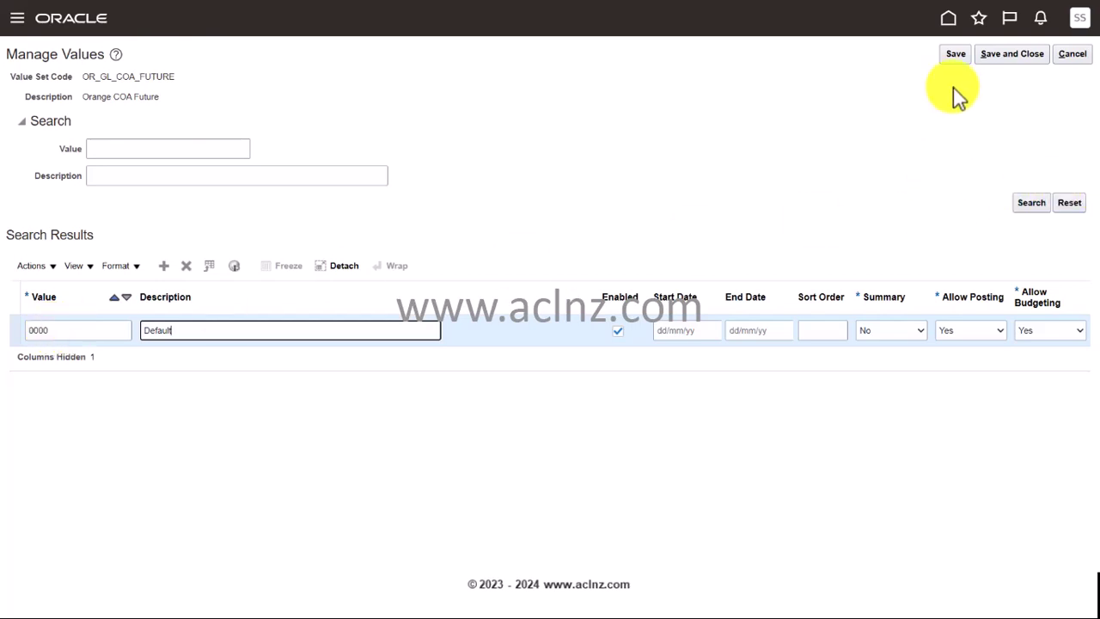
{"action": "left_click", "coordinate": [1014, 56]}
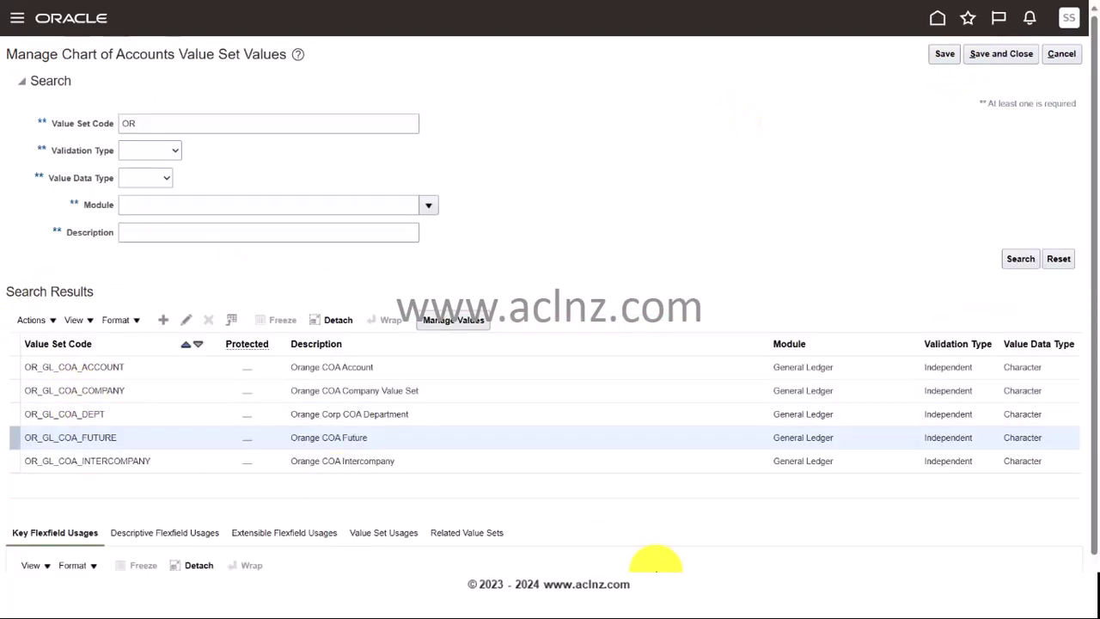
In OR_GL_COA_ACCOUNT's values, add a row with value 1000101 and description Retail Sales
{"action": "left_click", "coordinate": [116, 367]}
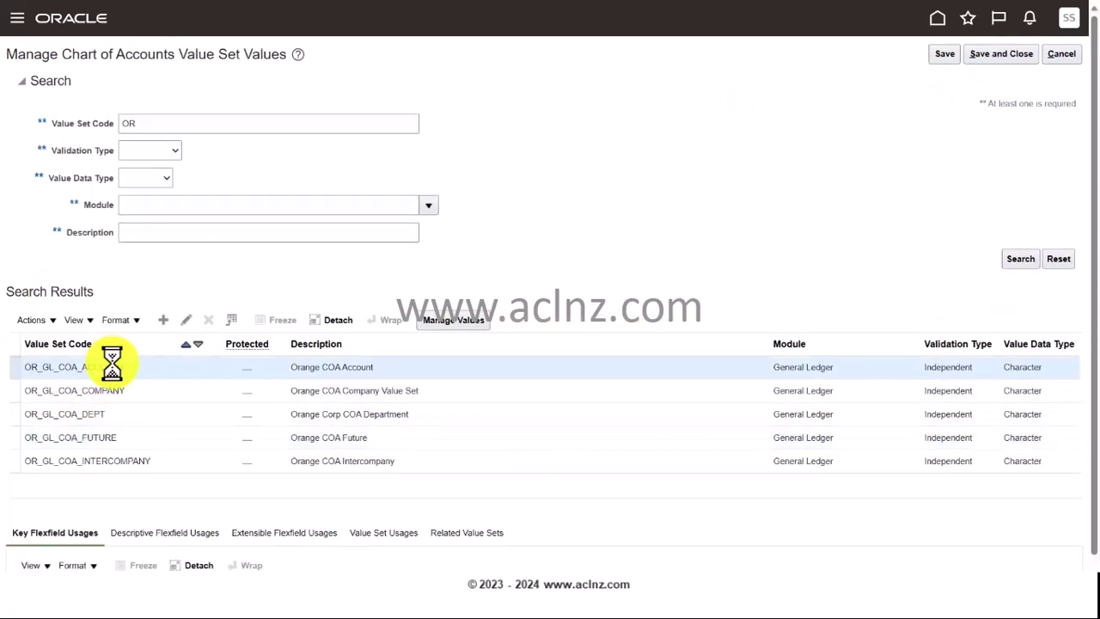
{"action": "left_click", "coordinate": [185, 321]}
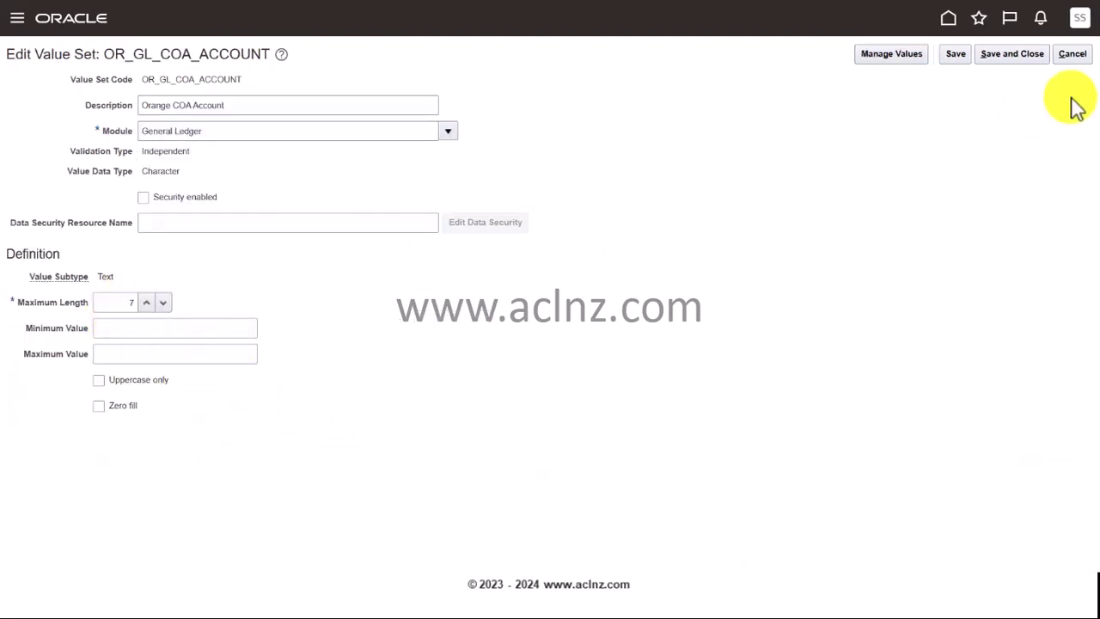
{"action": "left_click", "coordinate": [1072, 53]}
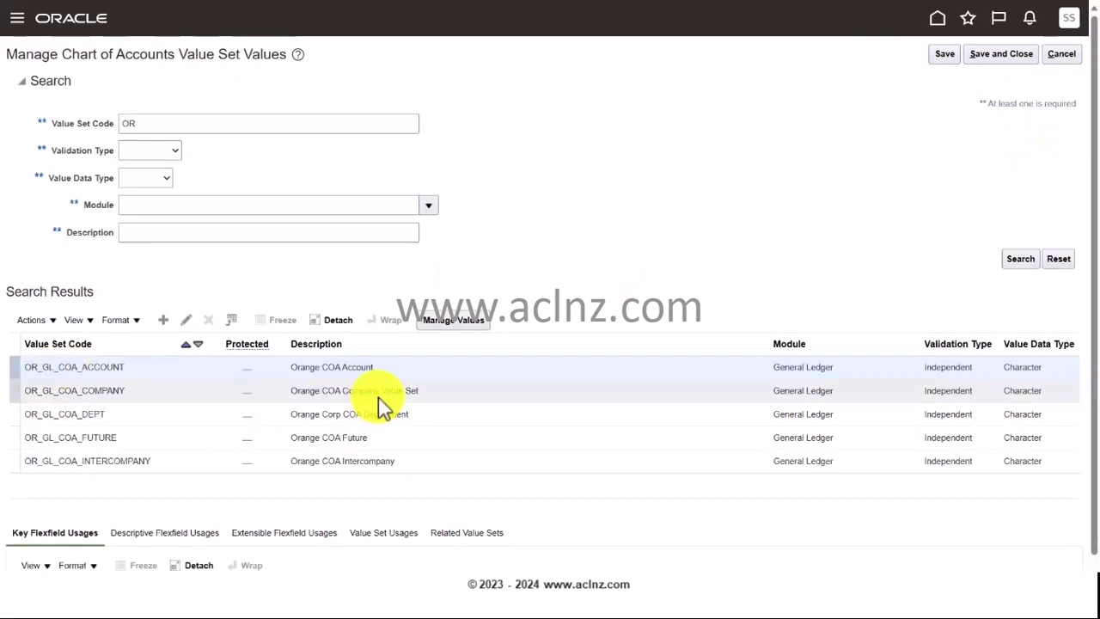
{"action": "left_click", "coordinate": [467, 325]}
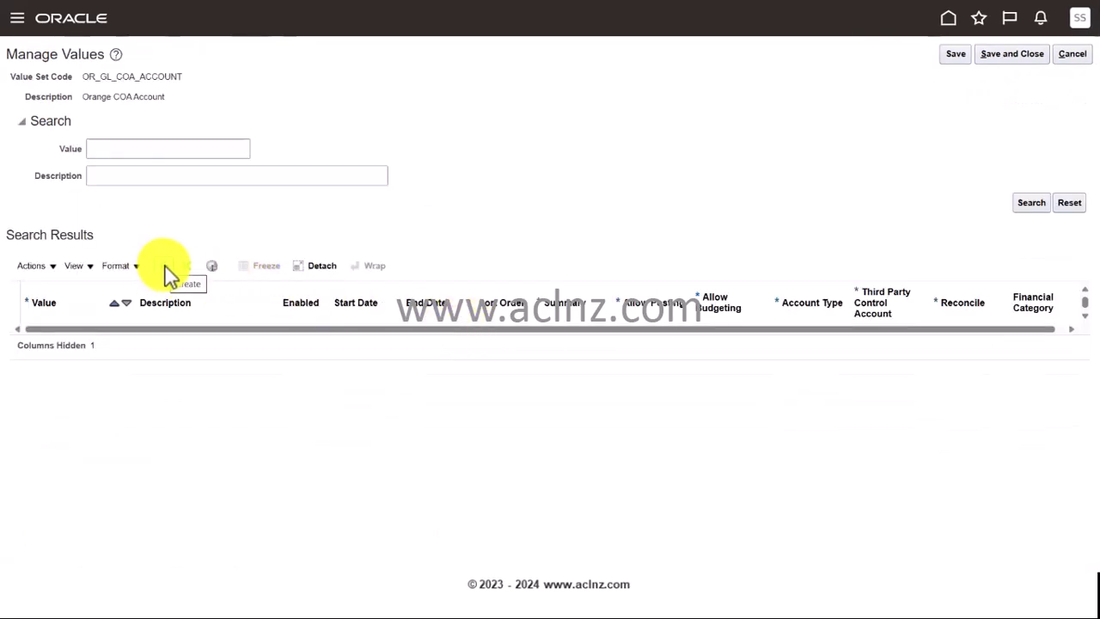
{"action": "left_click", "coordinate": [167, 273]}
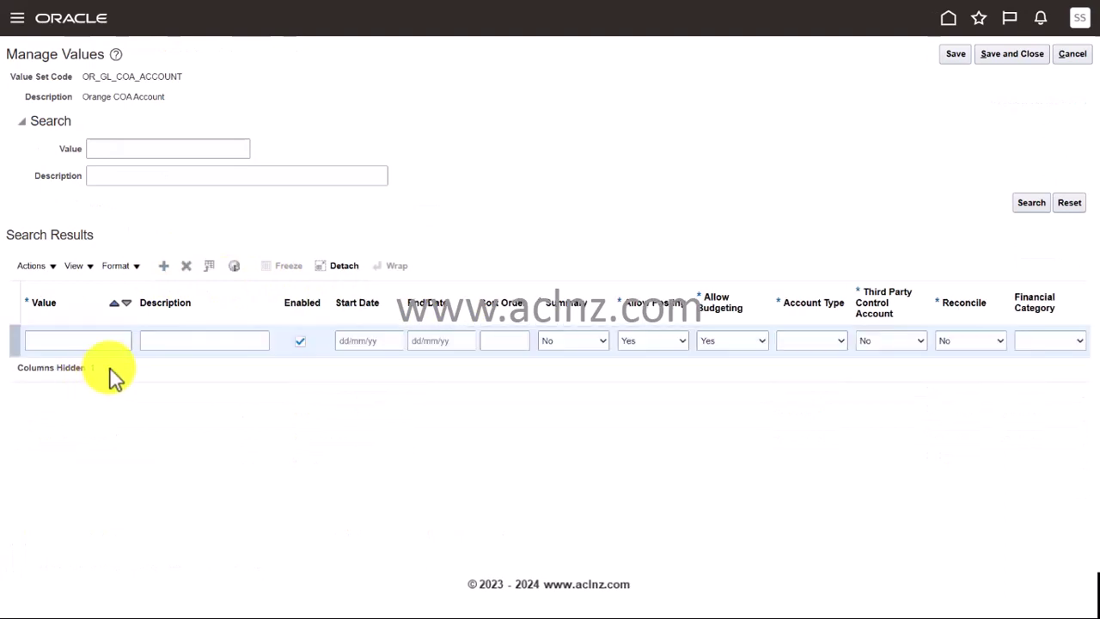
{"action": "left_click", "coordinate": [102, 341]}
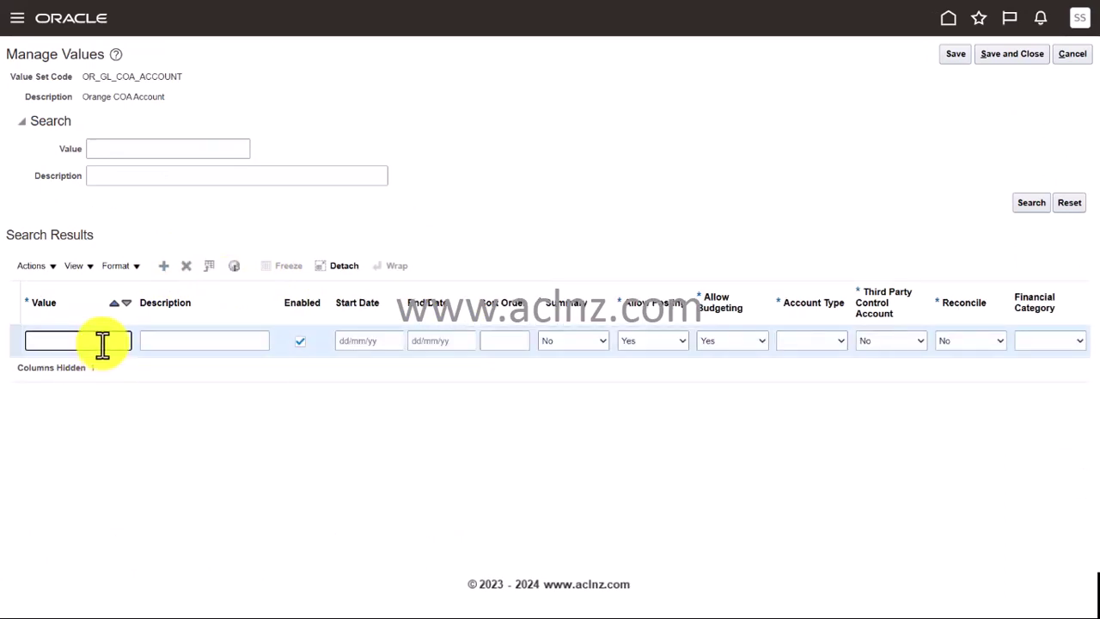
{"action": "type", "text": "1000101"}
{"action": "left_click", "coordinate": [158, 341]}
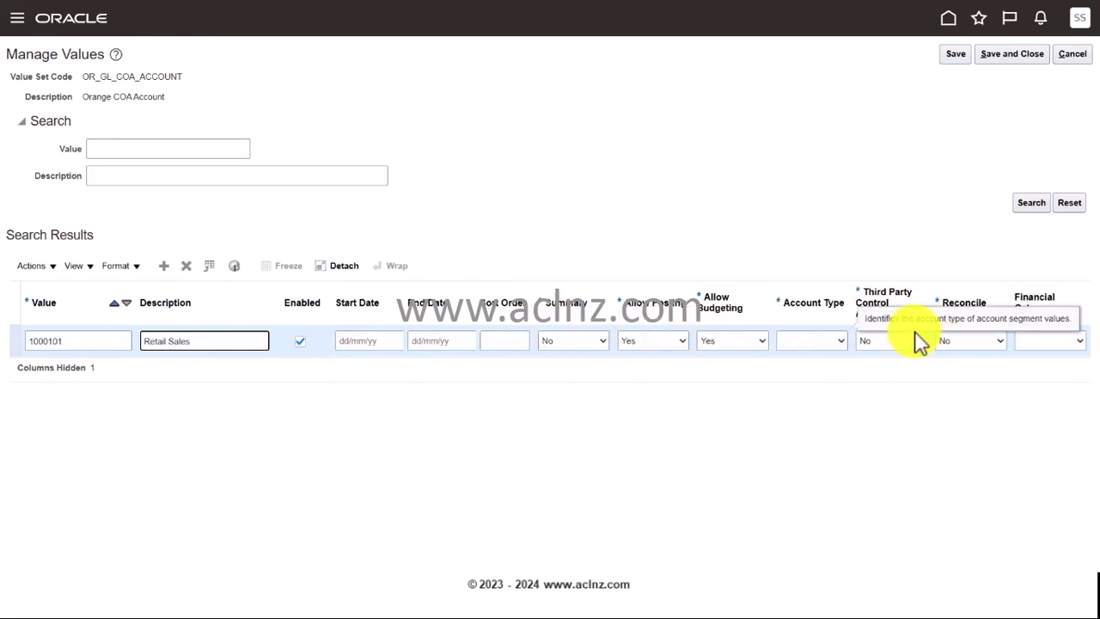
Set account 1000101's account type to Revenue, then switch to the exported spreadsheet
{"action": "left_click", "coordinate": [820, 347]}
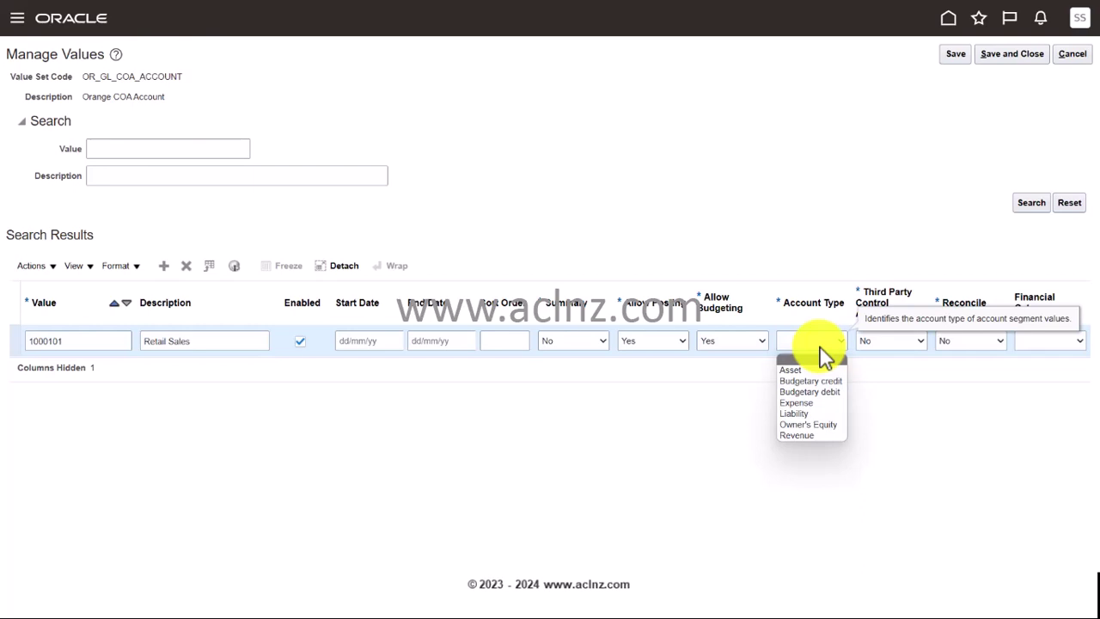
{"action": "left_click", "coordinate": [831, 433]}
{"action": "key", "text": "Tab"}
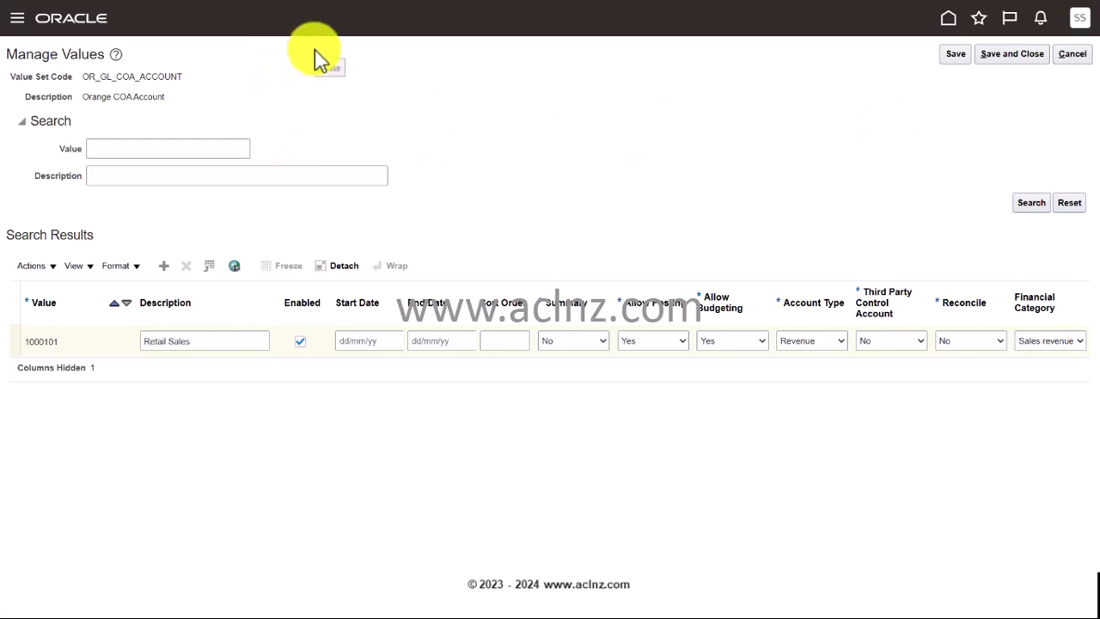
{"action": "key", "text": "alt+Tab"}
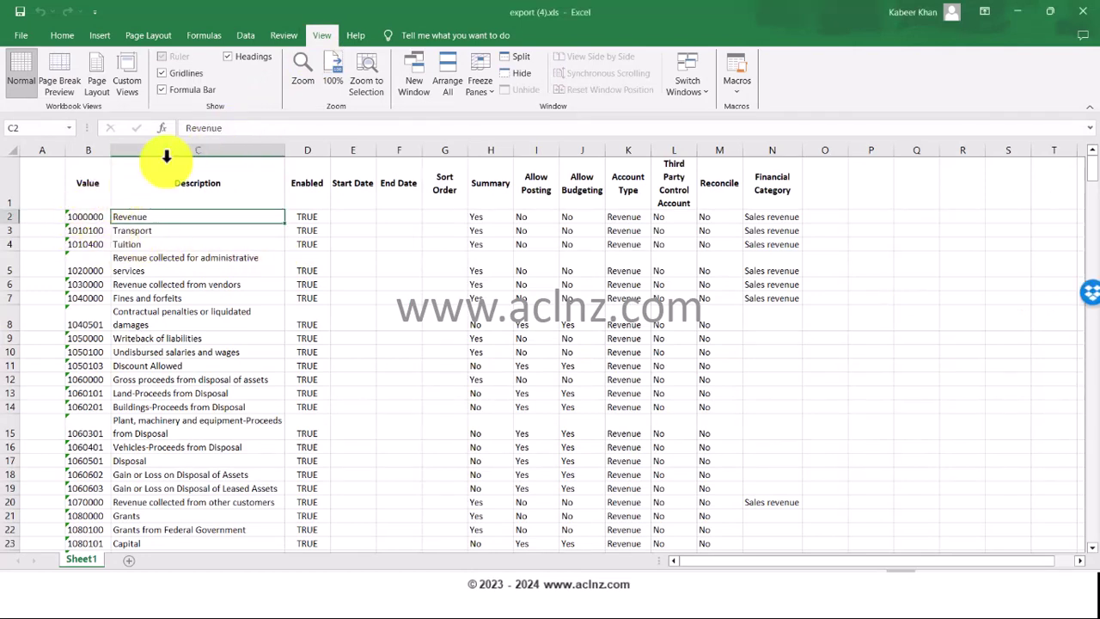
In Excel, copy account 1000000 from B2 and review its settings in columns H2 to M2
{"action": "left_click", "coordinate": [83, 217]}
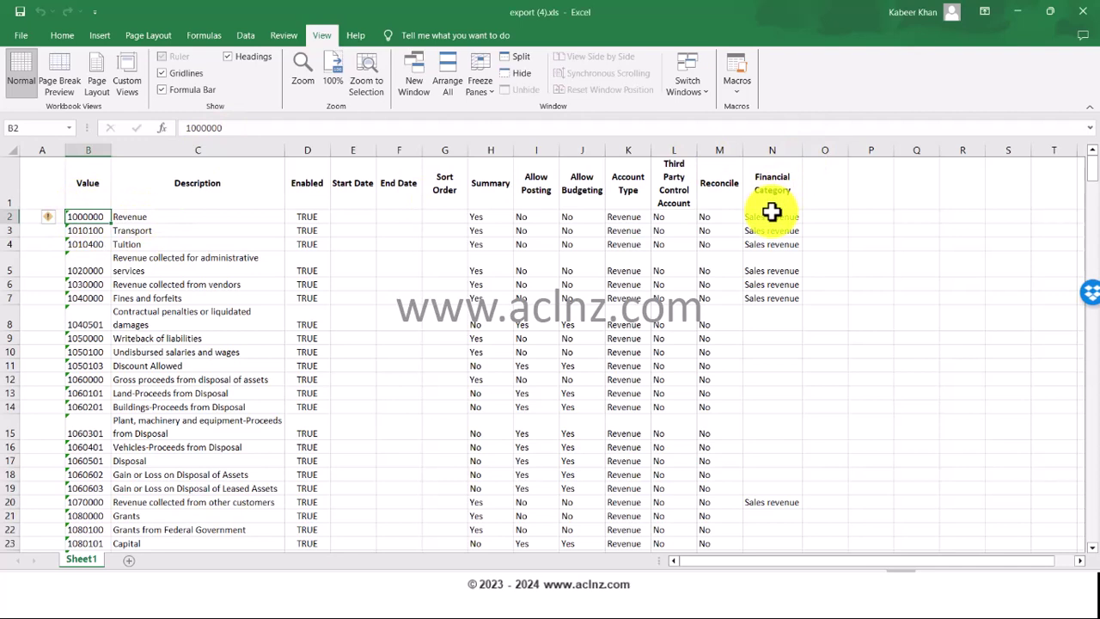
{"action": "left_click_drag", "start_coordinate": [225, 131], "coordinate": [159, 129]}
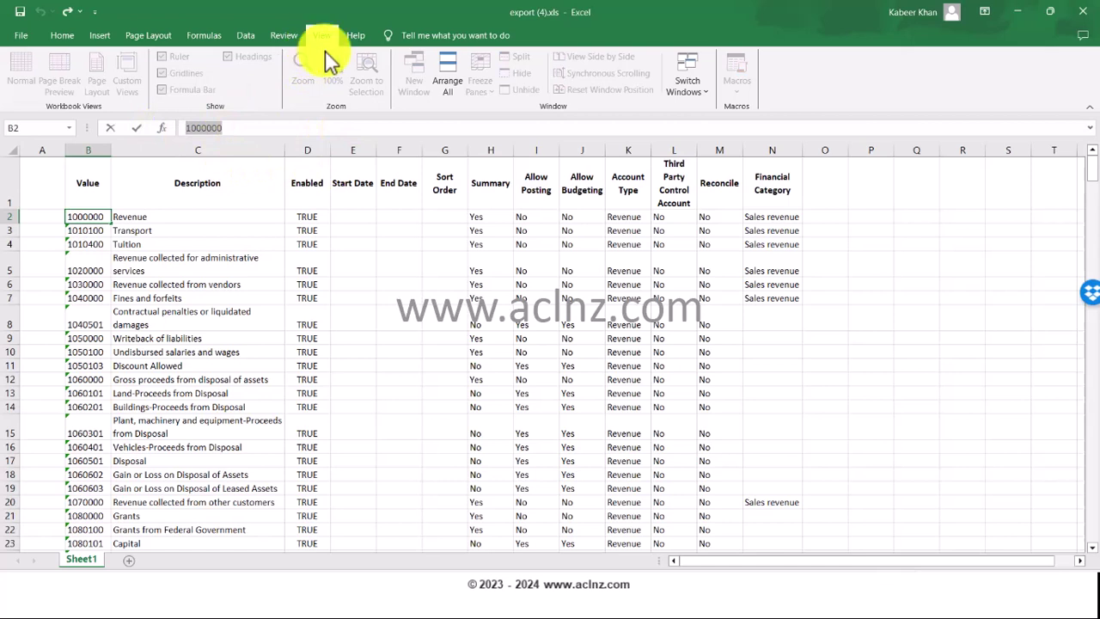
{"action": "left_click", "coordinate": [486, 217]}
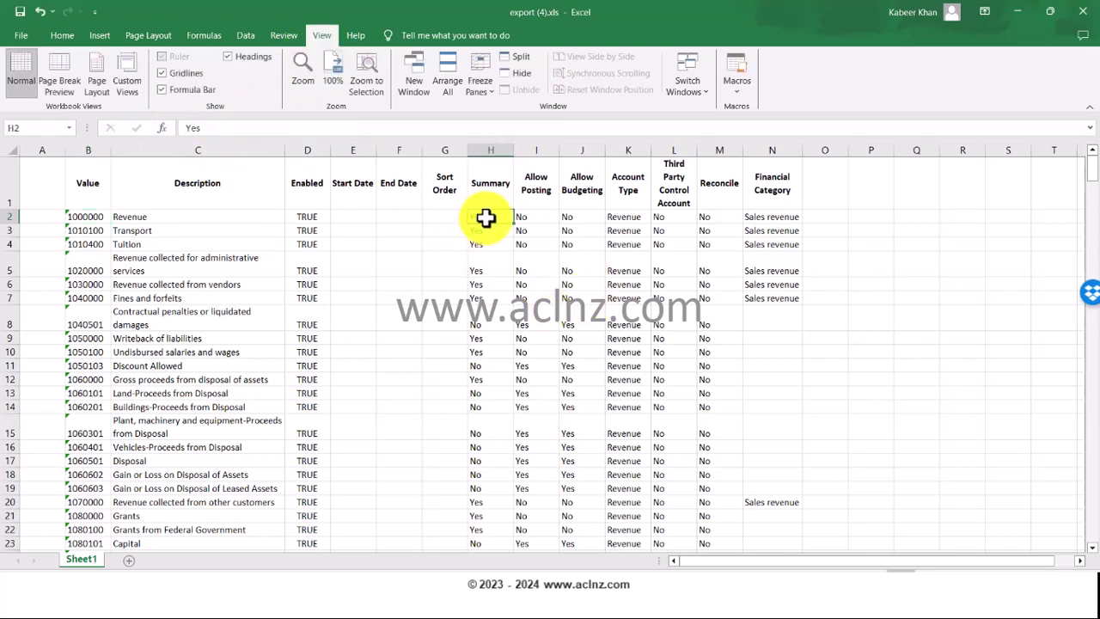
{"action": "left_click", "coordinate": [540, 217]}
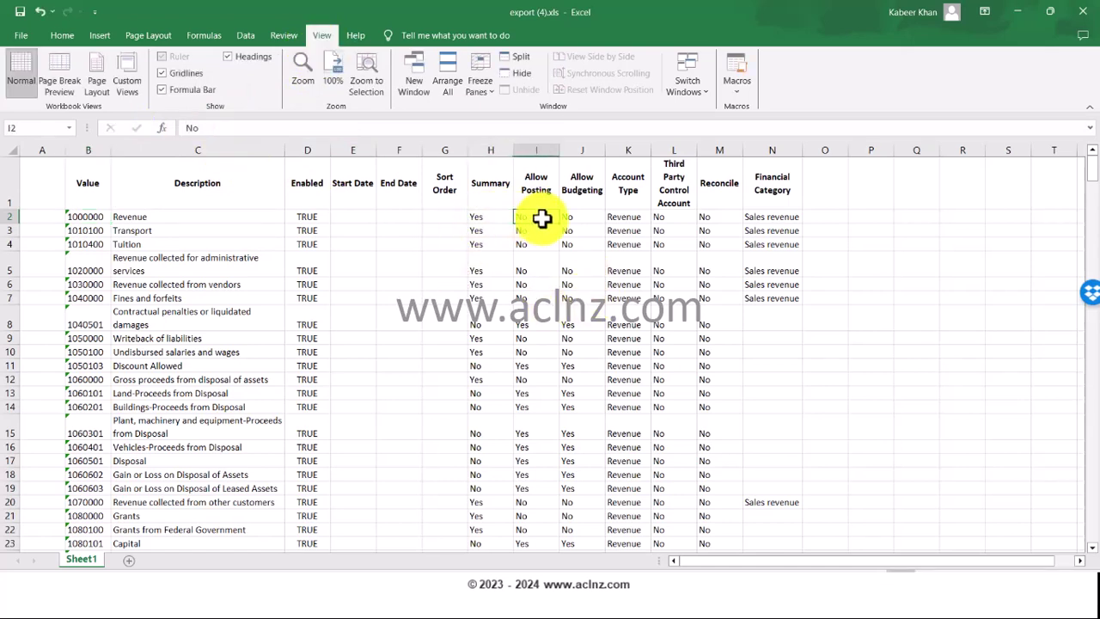
{"action": "left_click", "coordinate": [584, 216]}
{"action": "left_click", "coordinate": [621, 216]}
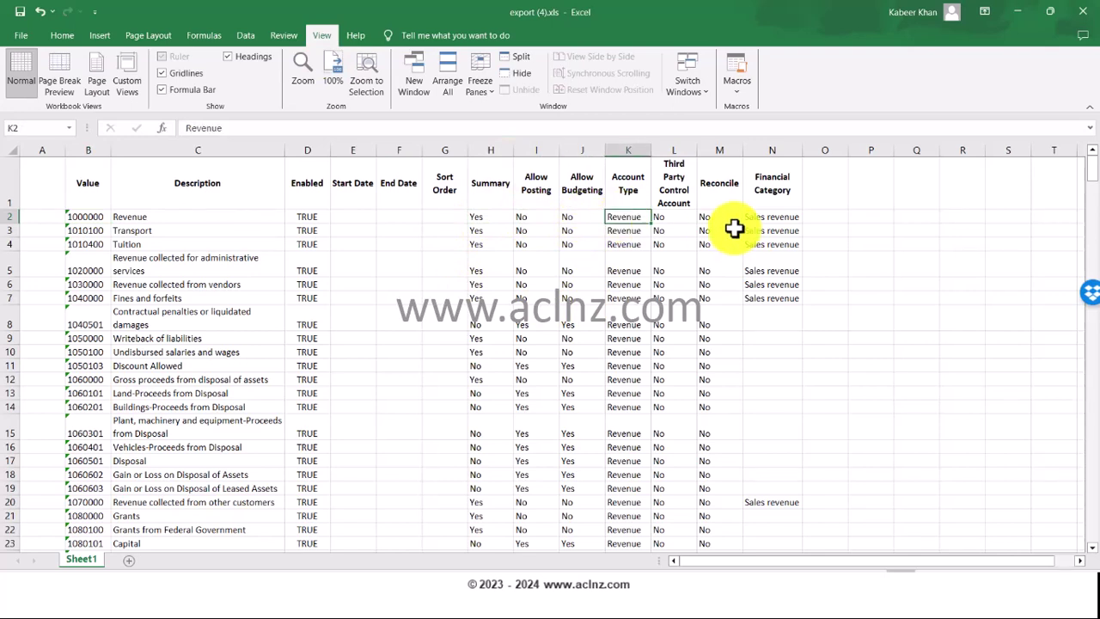
{"action": "left_click", "coordinate": [675, 217]}
{"action": "left_click", "coordinate": [714, 217]}
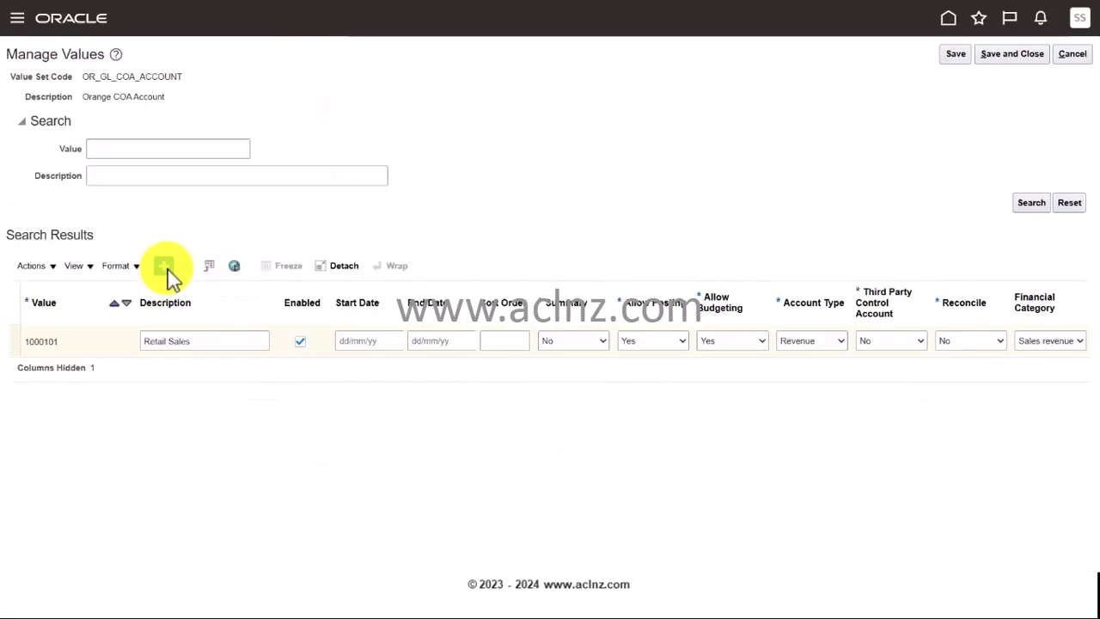
Add a new row for account value 1000000 with the description Revenue
{"action": "left_click", "coordinate": [164, 266]}
{"action": "left_click", "coordinate": [94, 342]}
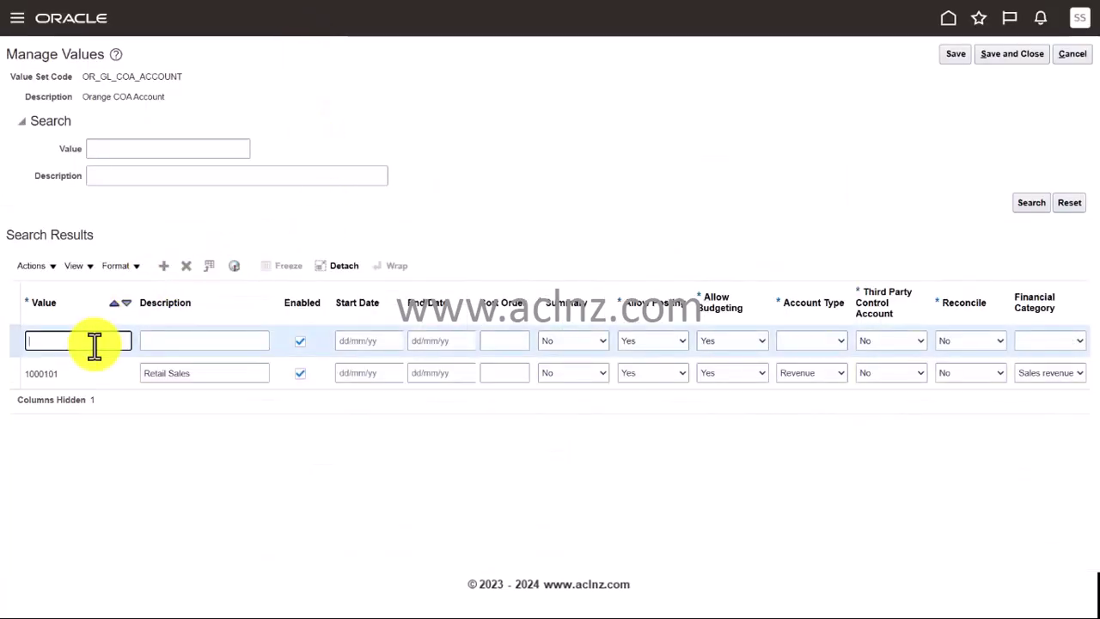
{"action": "left_click", "coordinate": [177, 341]}
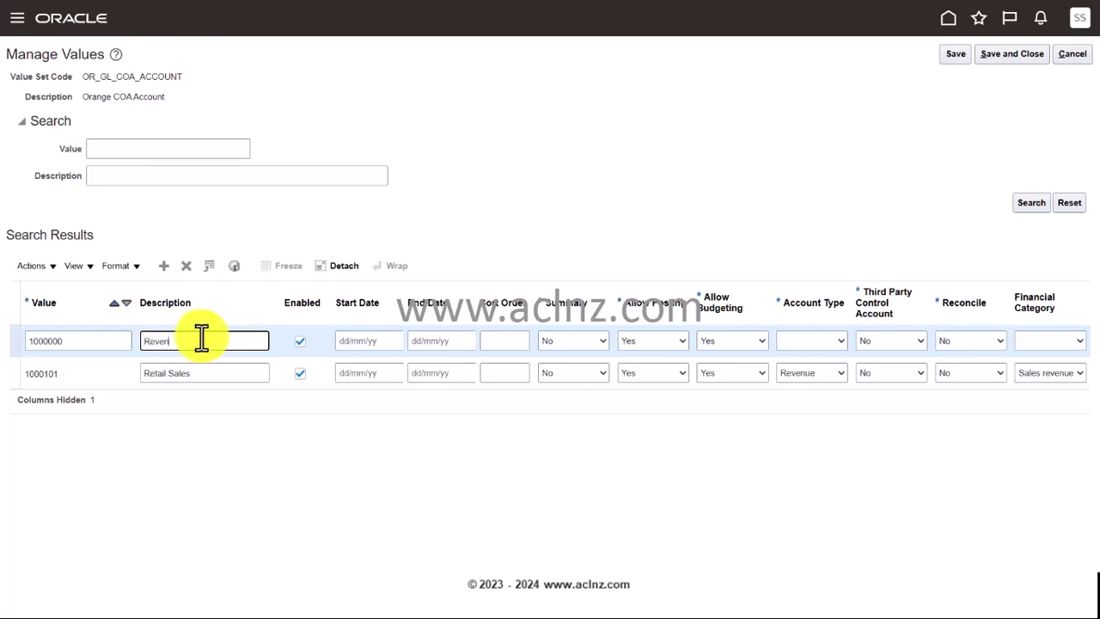
{"action": "key", "text": "Tab"}
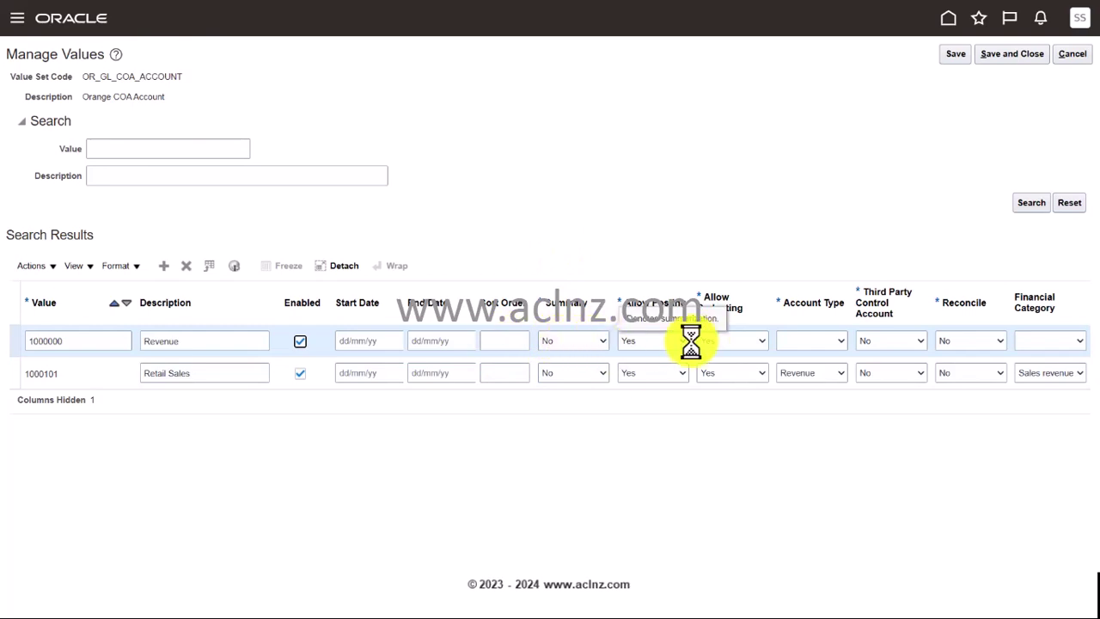
Set account 1000000's type to Revenue and its financial category to Sales revenue
{"action": "left_click", "coordinate": [842, 342]}
{"action": "left_click", "coordinate": [826, 434]}
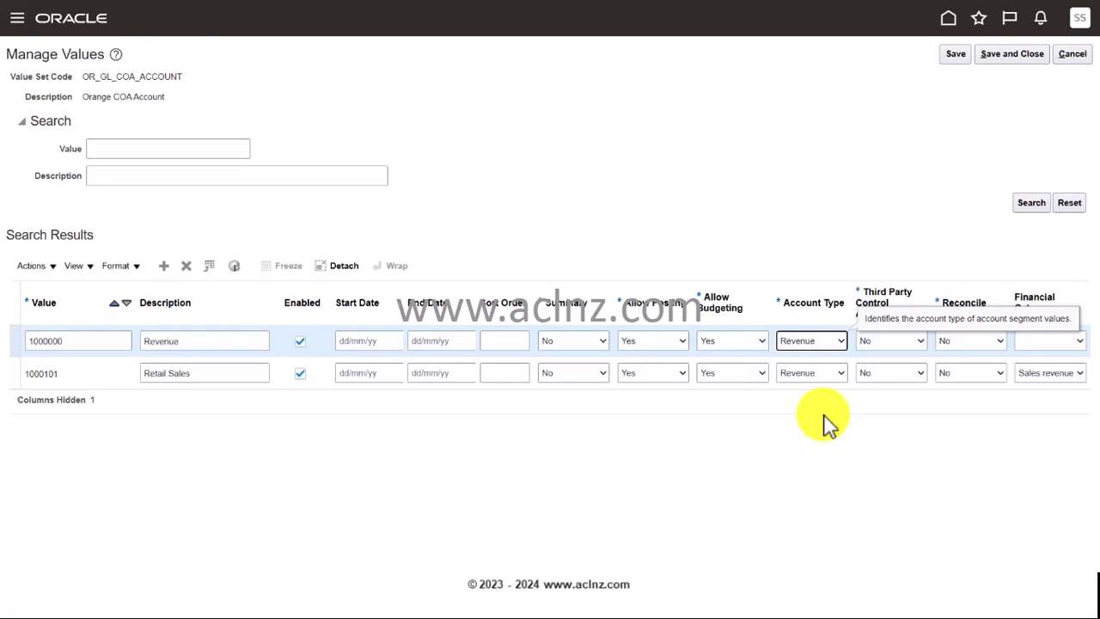
{"action": "left_click", "coordinate": [1035, 344]}
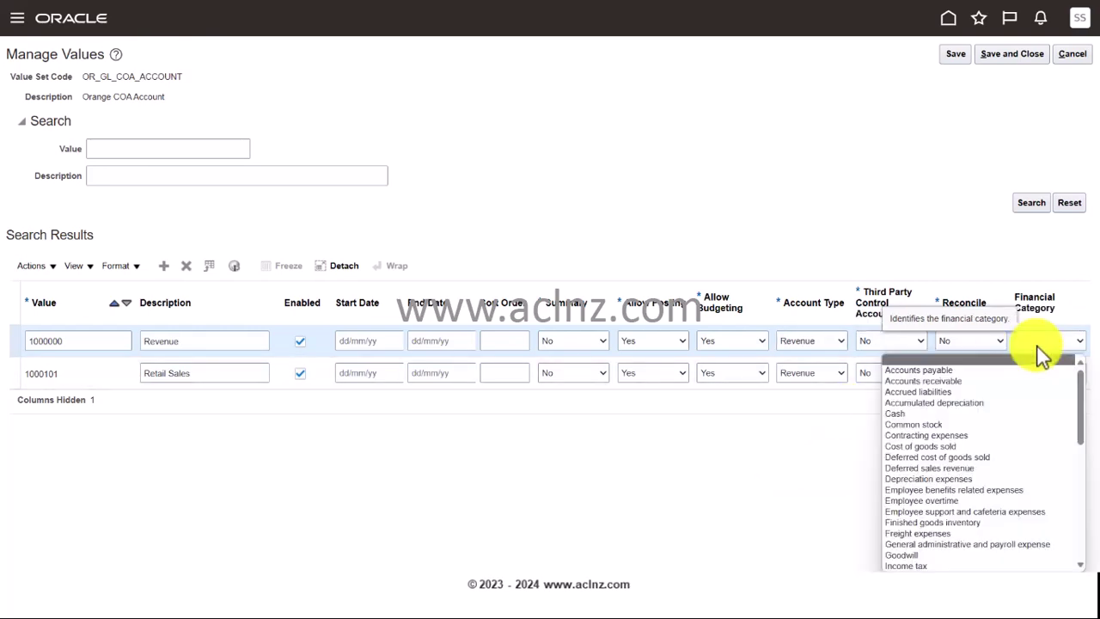
{"action": "scroll", "coordinate": [1019, 431], "scroll_direction": "down", "scroll_amount": 3}
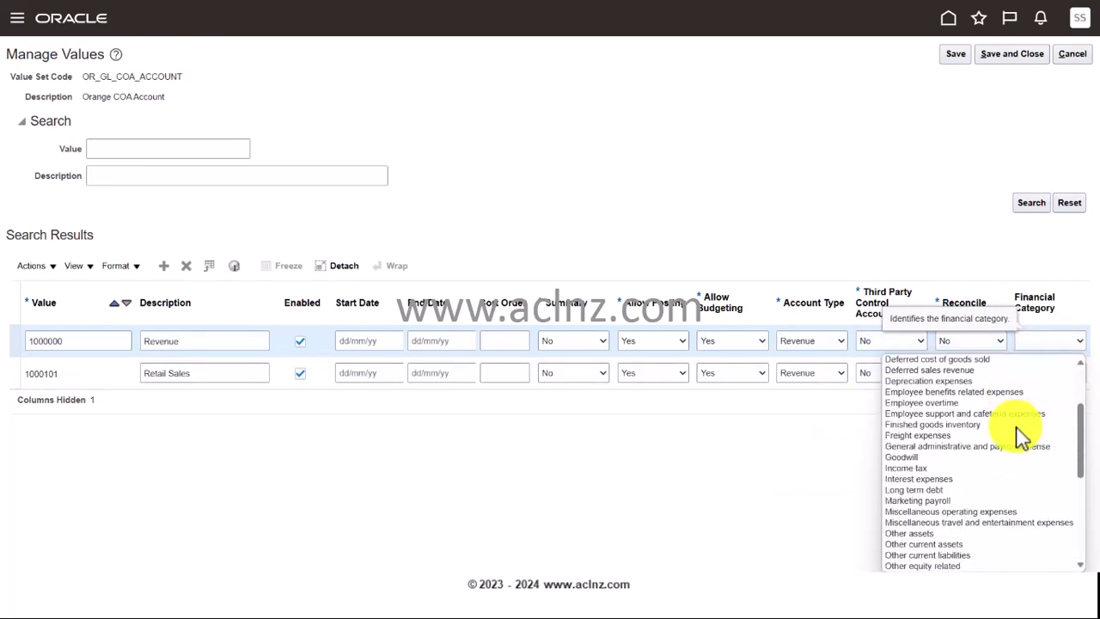
{"action": "scroll", "coordinate": [1018, 436], "scroll_direction": "down", "scroll_amount": 6}
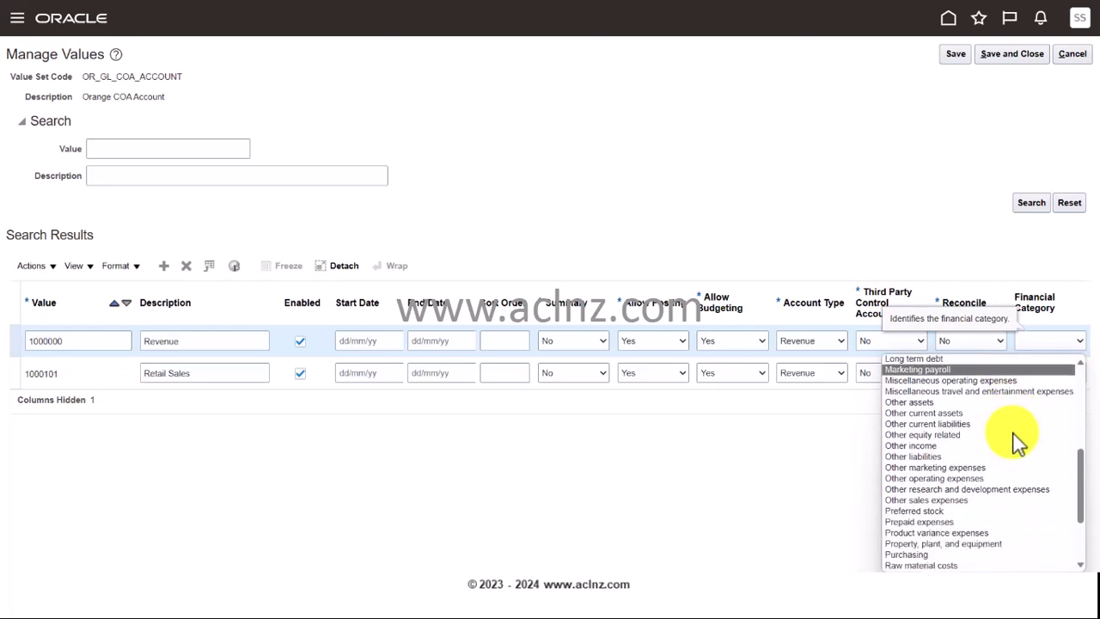
{"action": "scroll", "coordinate": [1019, 440], "scroll_direction": "down", "scroll_amount": 2}
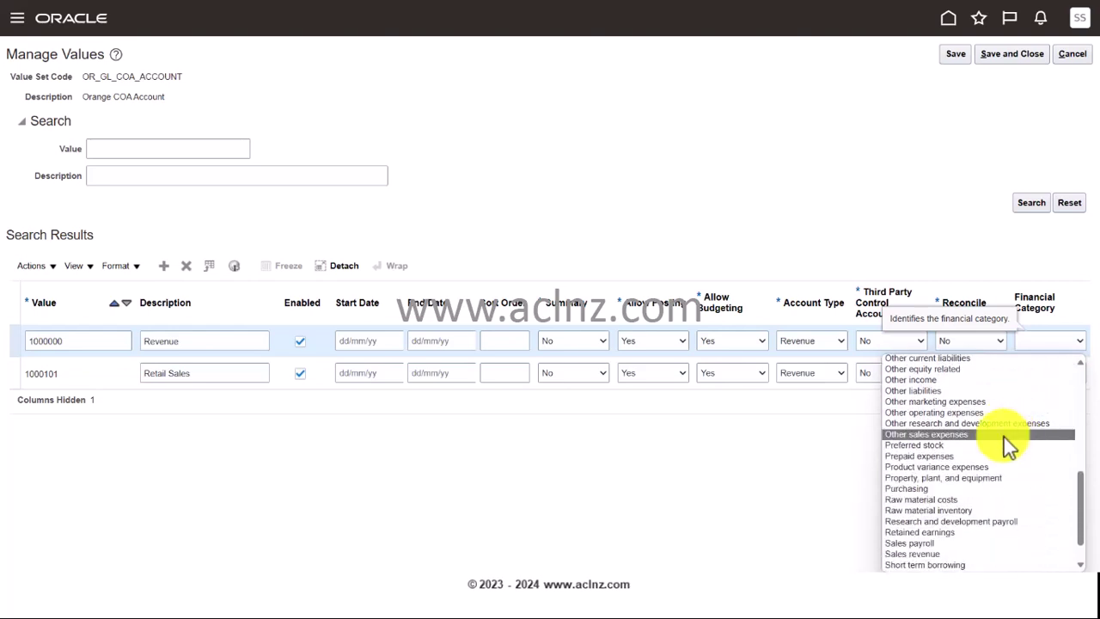
{"action": "scroll", "coordinate": [1006, 445], "scroll_direction": "down", "scroll_amount": 1}
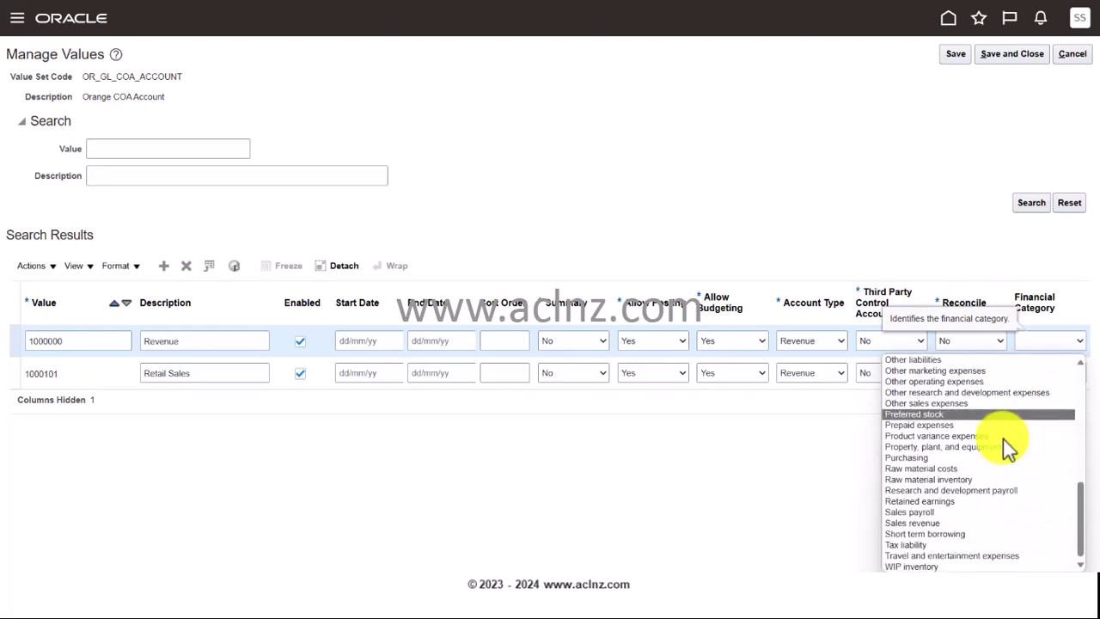
{"action": "left_click", "coordinate": [947, 521]}
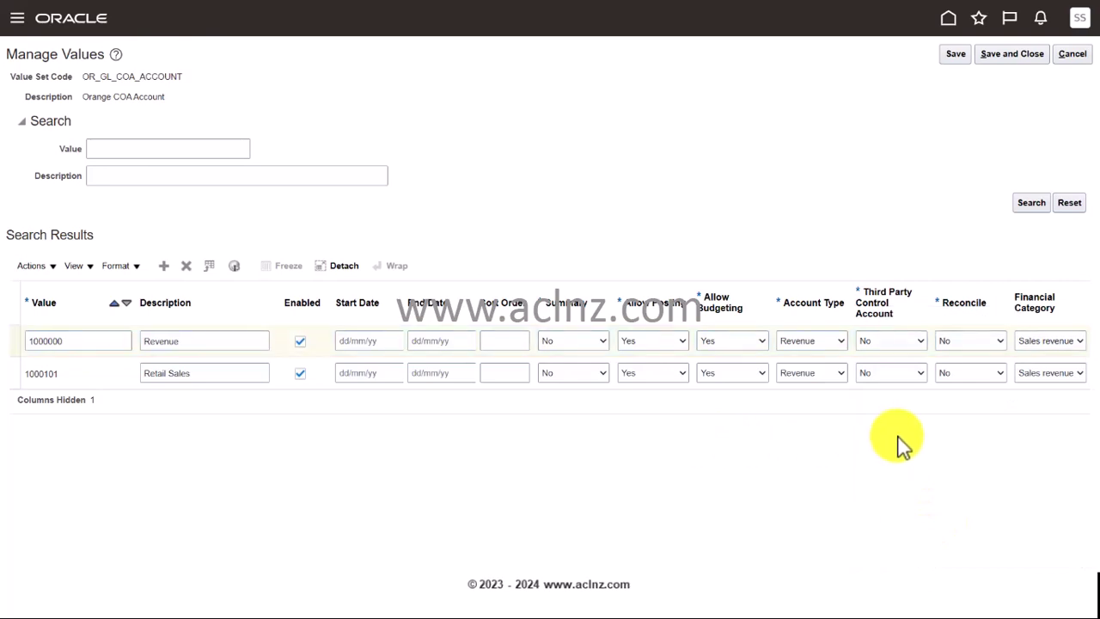
{"action": "left_click", "coordinate": [163, 266]}
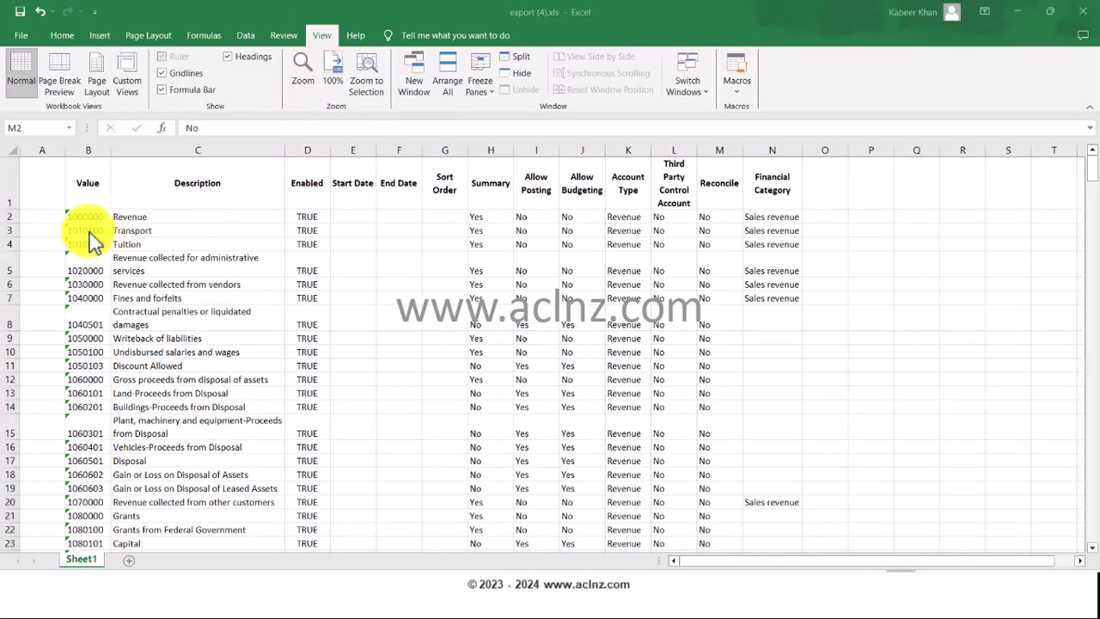
Enter account value 1010100 from the export with the description Transport
{"action": "left_click", "coordinate": [81, 229]}
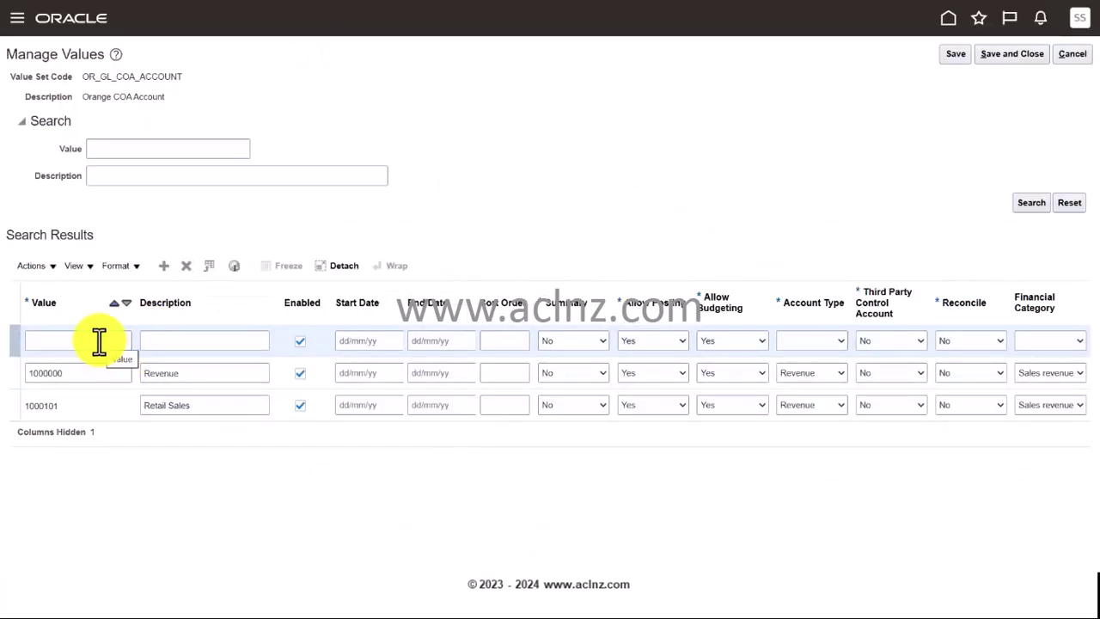
{"action": "left_click", "coordinate": [101, 341]}
{"action": "left_click", "coordinate": [194, 342]}
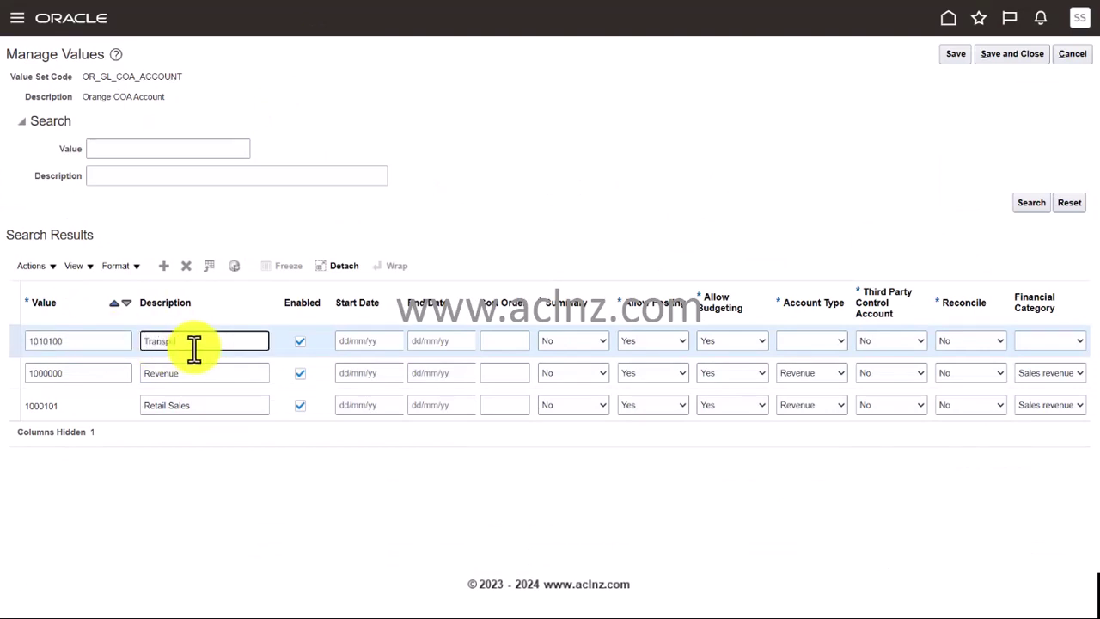
{"action": "type", "text": "Transport"}
{"action": "key", "text": "Tab"}
{"action": "key", "text": "Tab"}
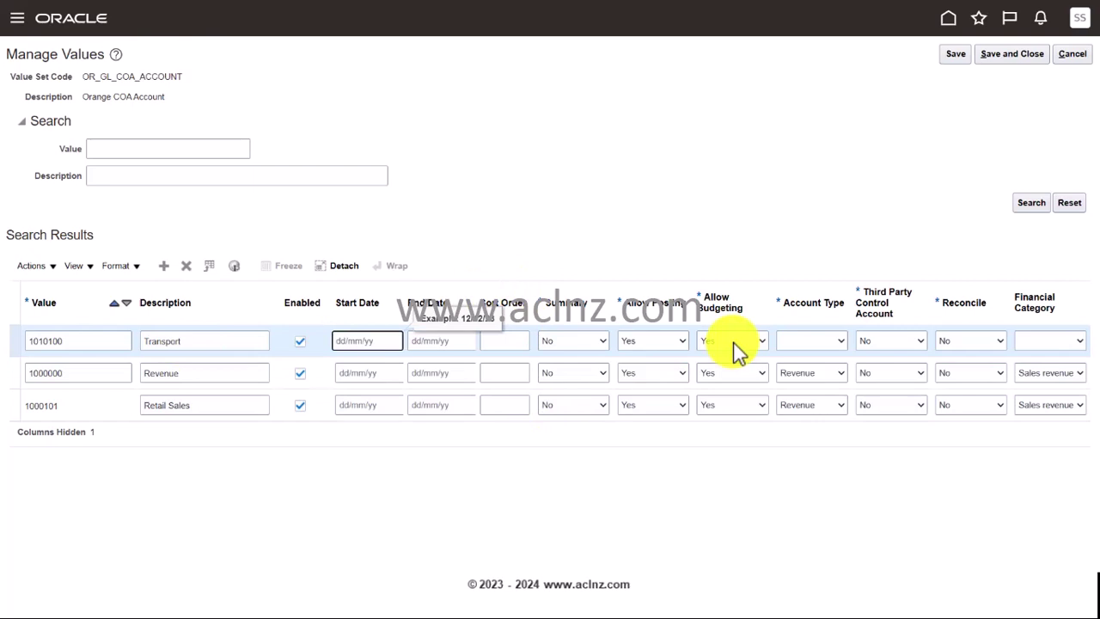
Give Transport the Sales revenue category and Revenue account type, then add another row
{"action": "left_click", "coordinate": [1041, 342]}
{"action": "scroll", "coordinate": [1014, 455], "scroll_direction": "down", "scroll_amount": 5}
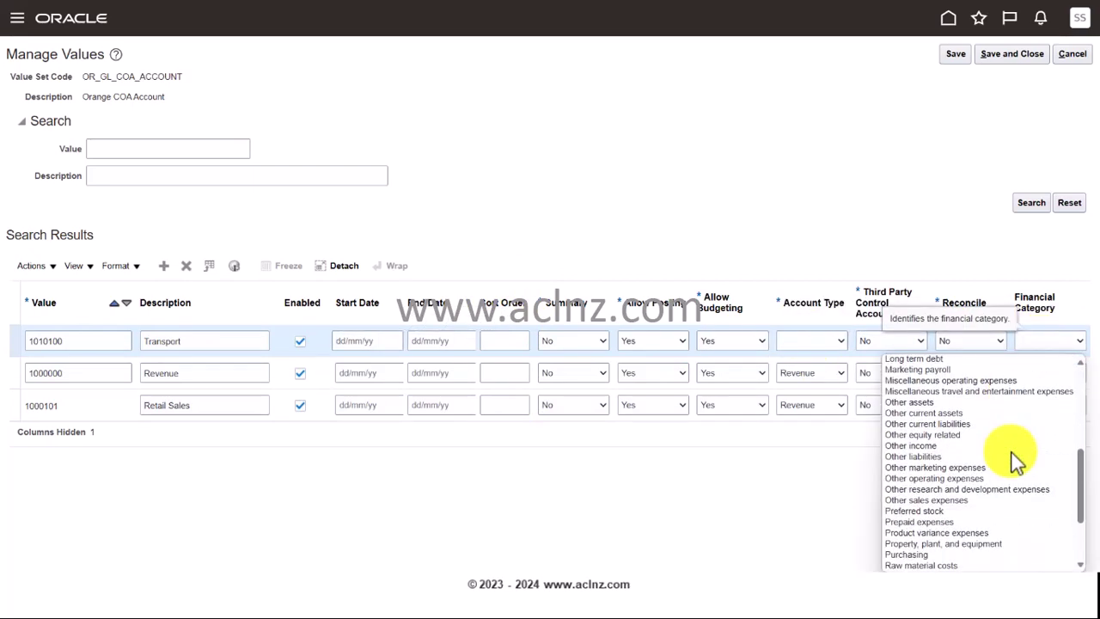
{"action": "scroll", "coordinate": [1011, 461], "scroll_direction": "down", "scroll_amount": 2}
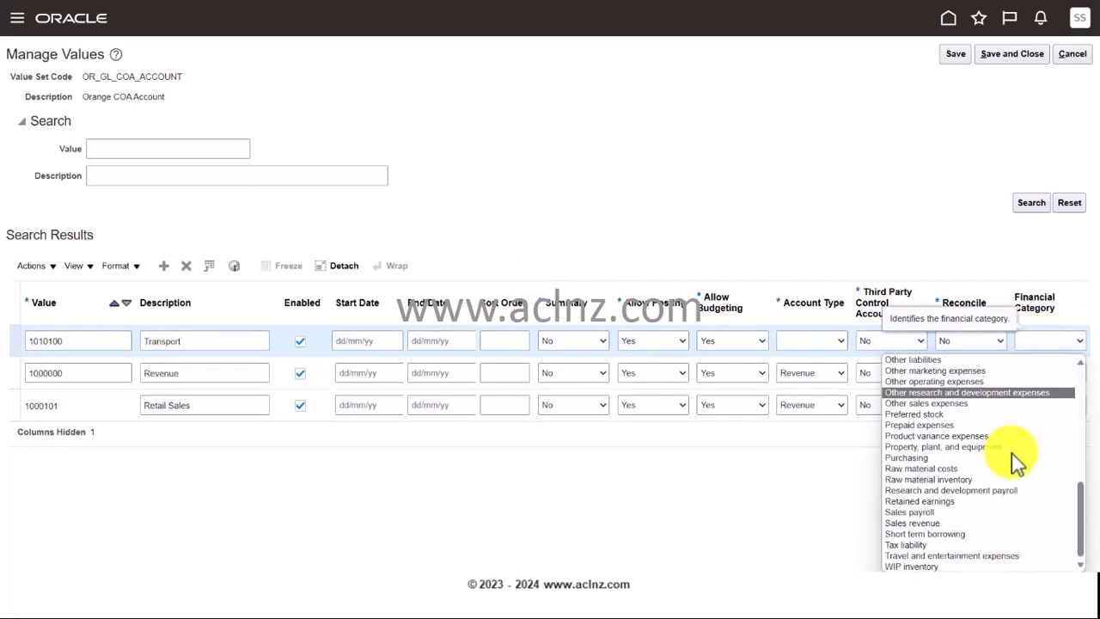
{"action": "left_click", "coordinate": [954, 520]}
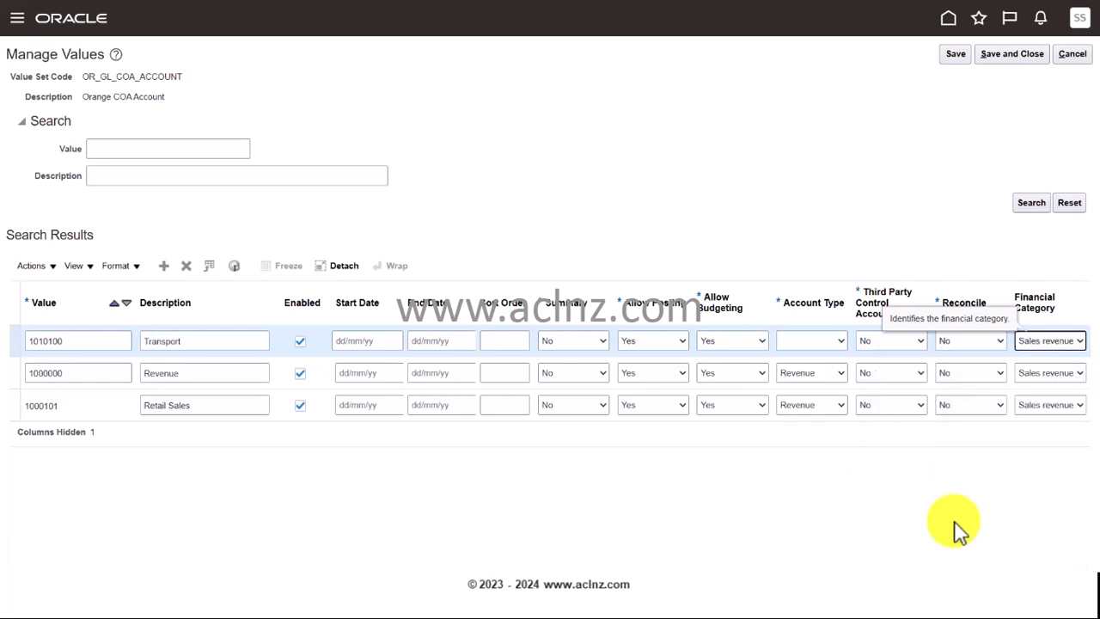
{"action": "left_click", "coordinate": [305, 56]}
{"action": "left_click", "coordinate": [826, 344]}
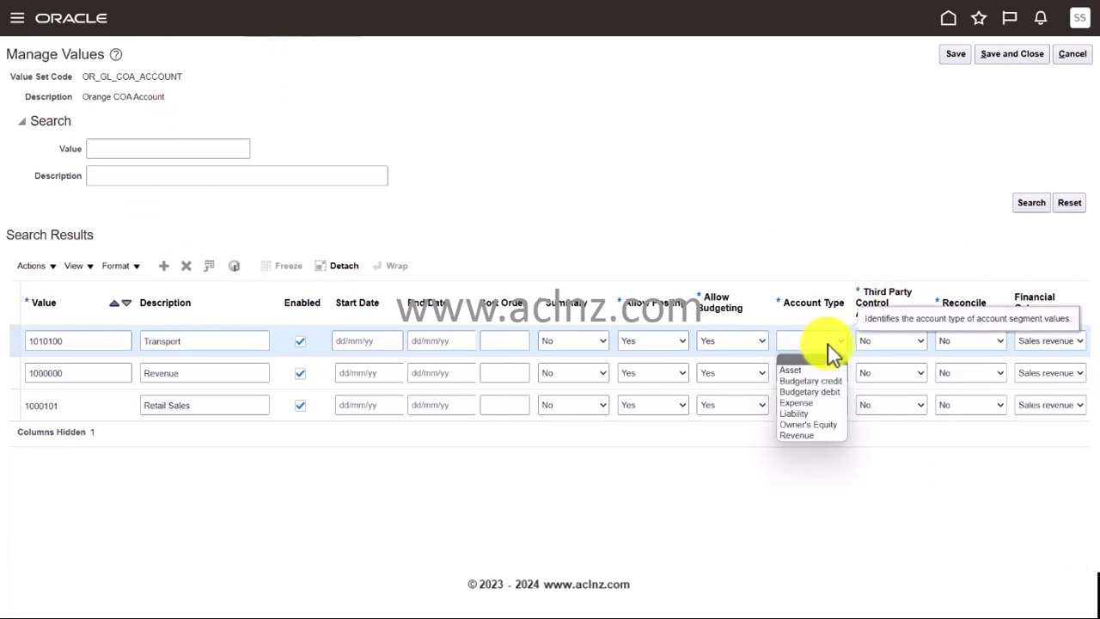
{"action": "left_click", "coordinate": [811, 435]}
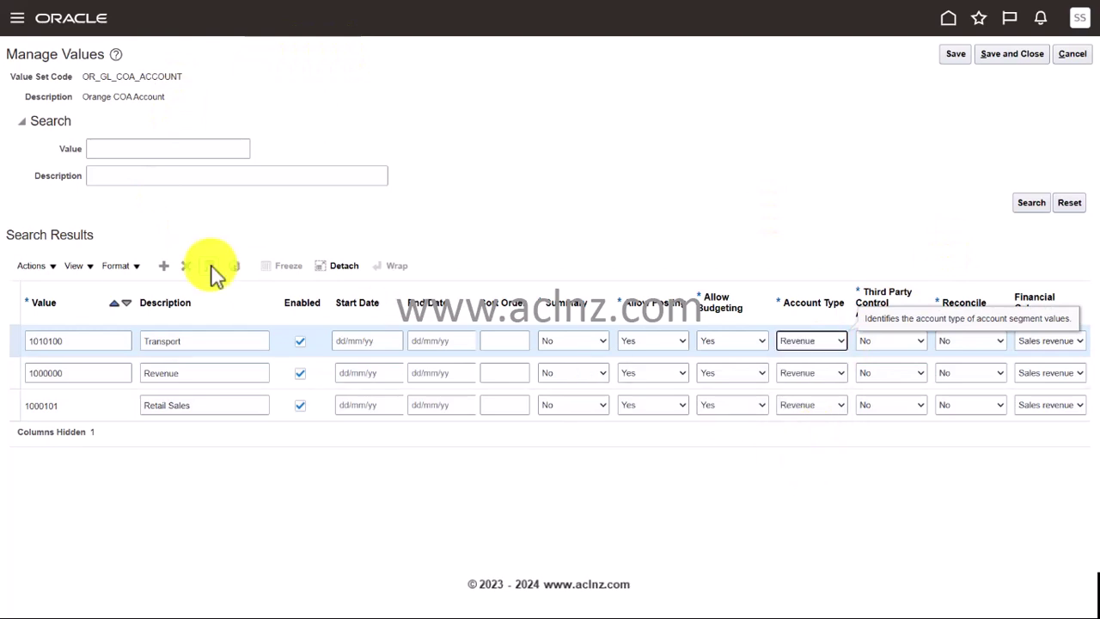
{"action": "left_click", "coordinate": [164, 267]}
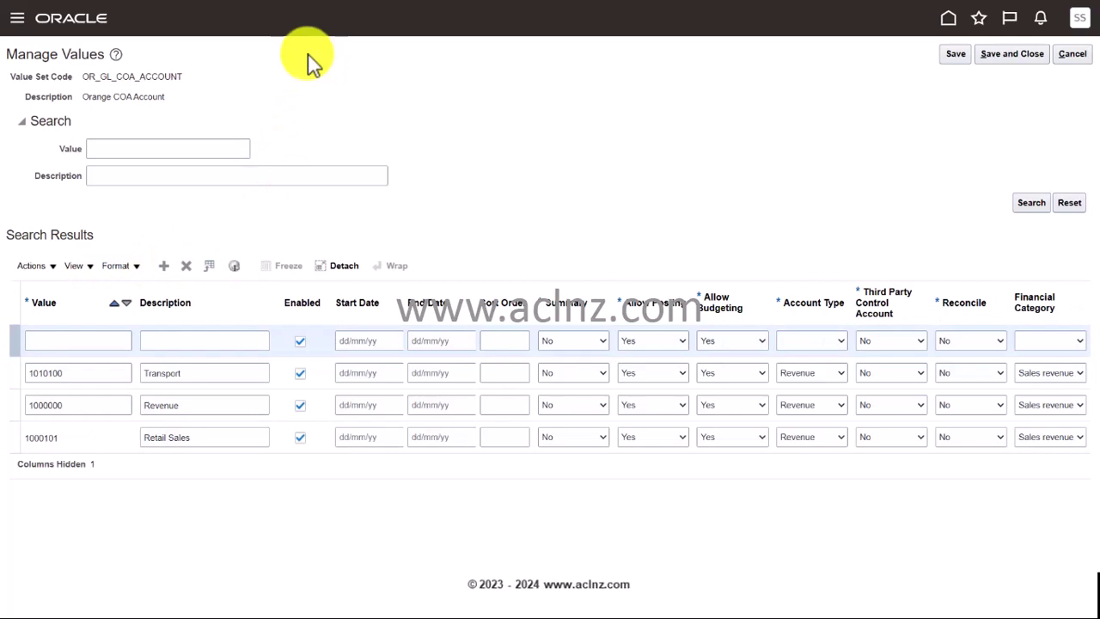
Paste account value 1010400 from the Excel export and enter the description Tuition
{"action": "key", "text": "alt+Tab"}
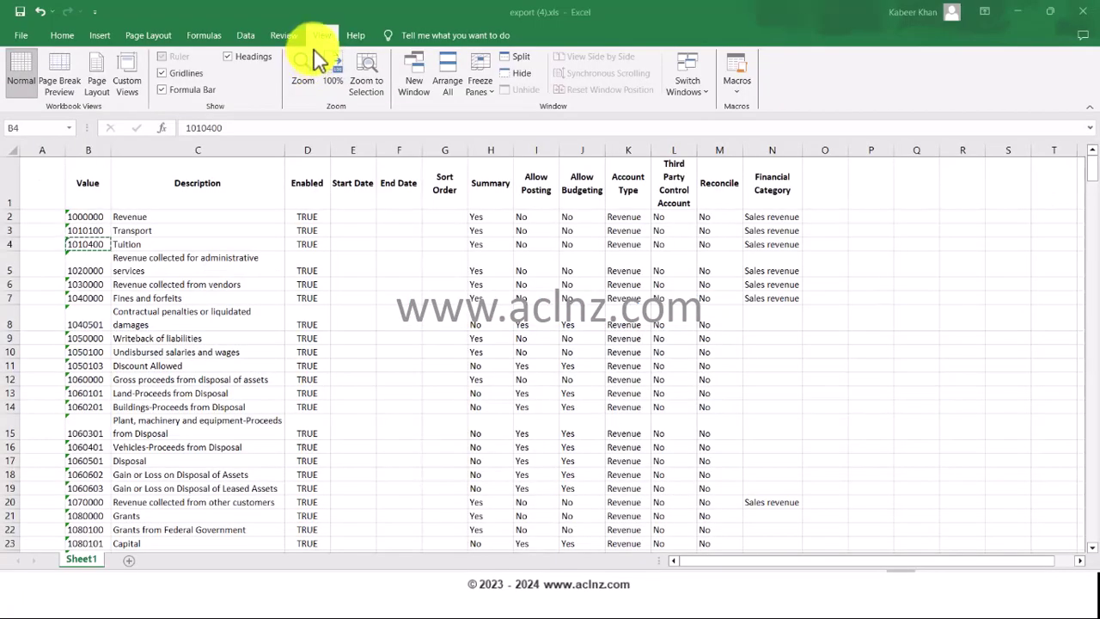
{"action": "key", "text": "alt+Tab"}
{"action": "left_click", "coordinate": [200, 341]}
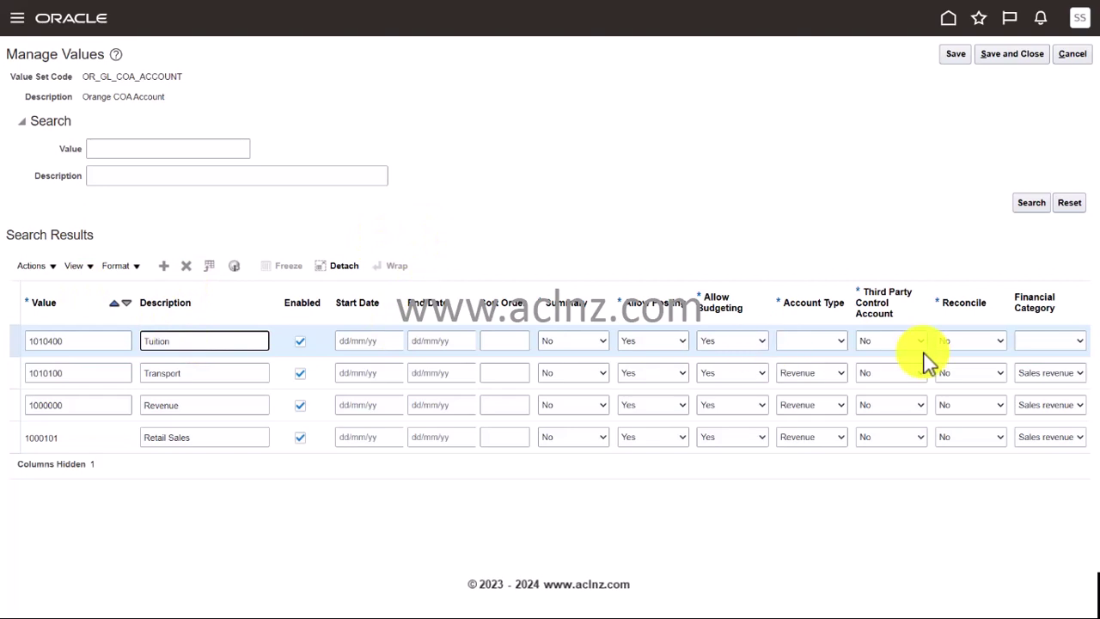
{"action": "left_click", "coordinate": [834, 345]}
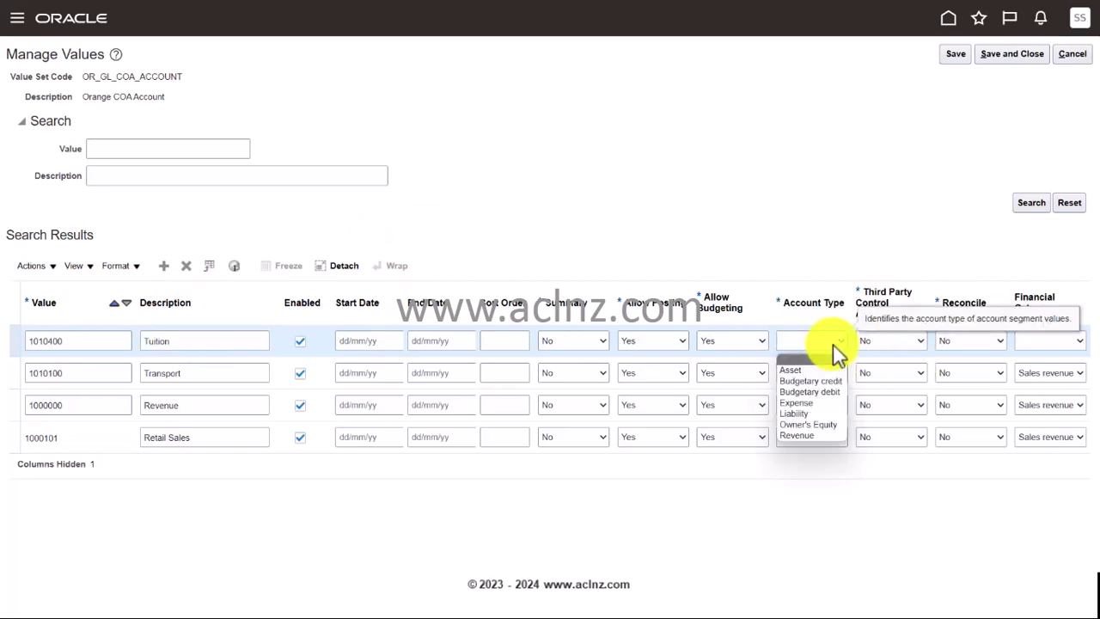
{"action": "left_click", "coordinate": [831, 436]}
{"action": "left_click", "coordinate": [1053, 344]}
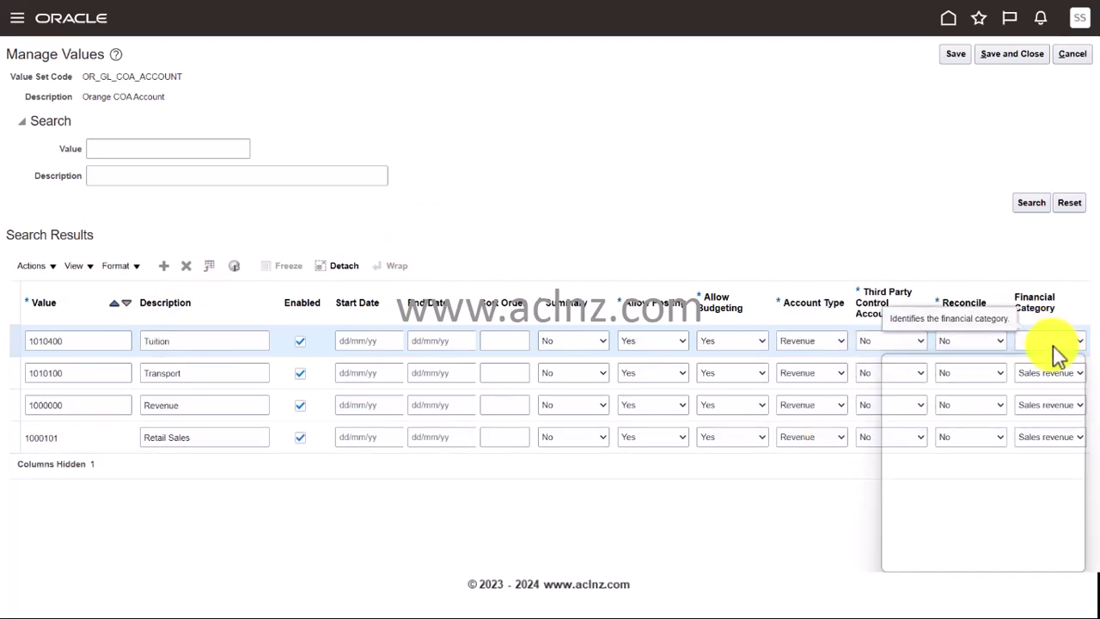
{"action": "scroll", "coordinate": [1031, 468], "scroll_direction": "down", "scroll_amount": 5}
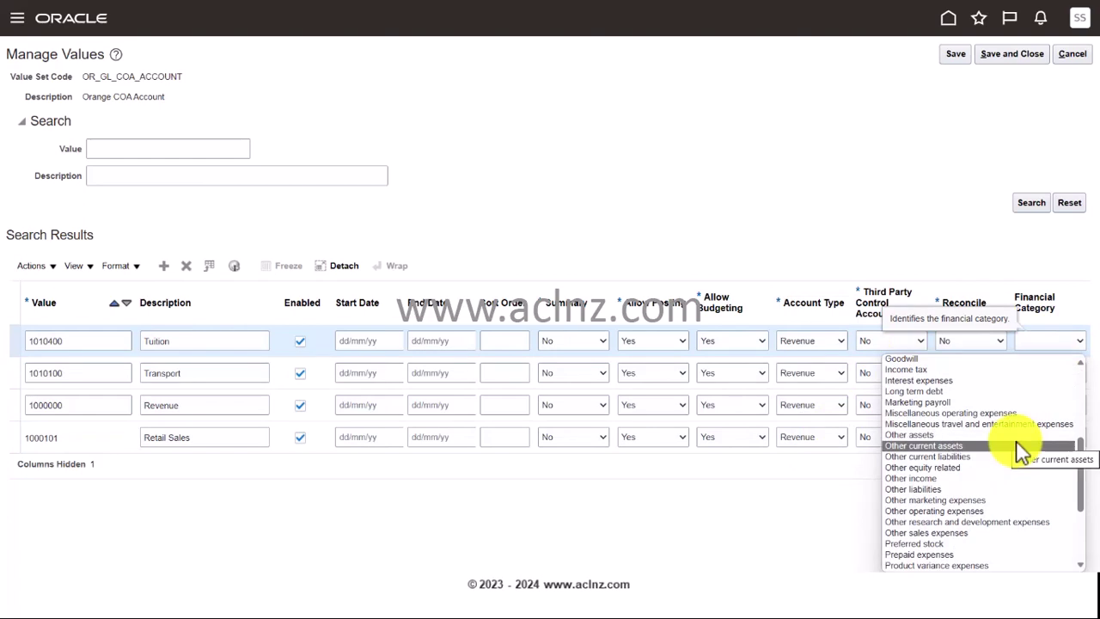
{"action": "scroll", "coordinate": [1021, 453], "scroll_direction": "down", "scroll_amount": 3}
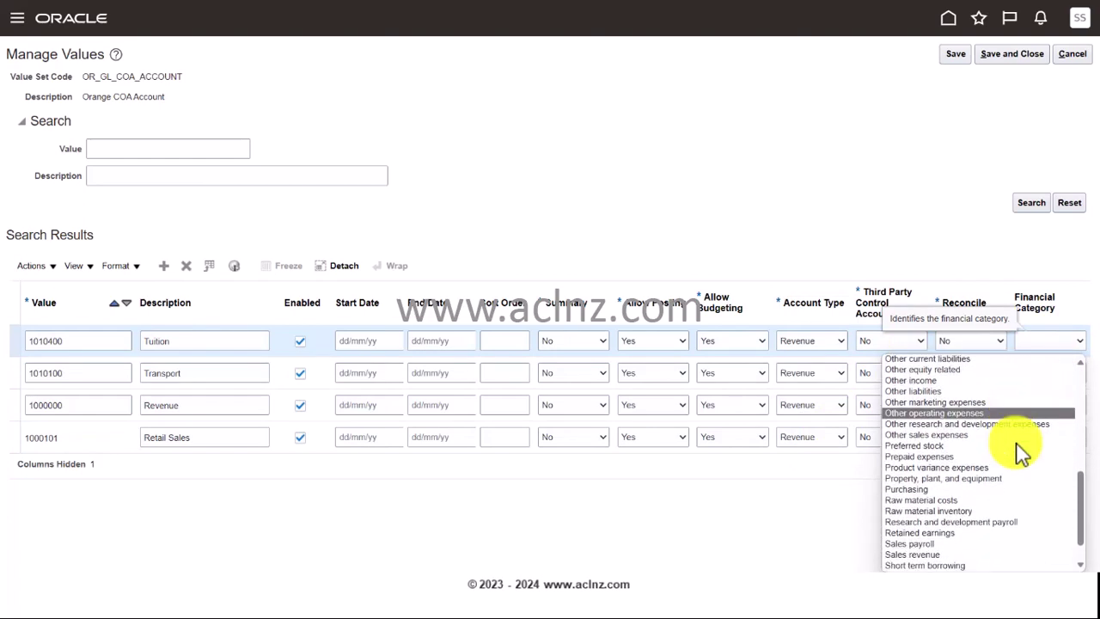
{"action": "left_click", "coordinate": [974, 555]}
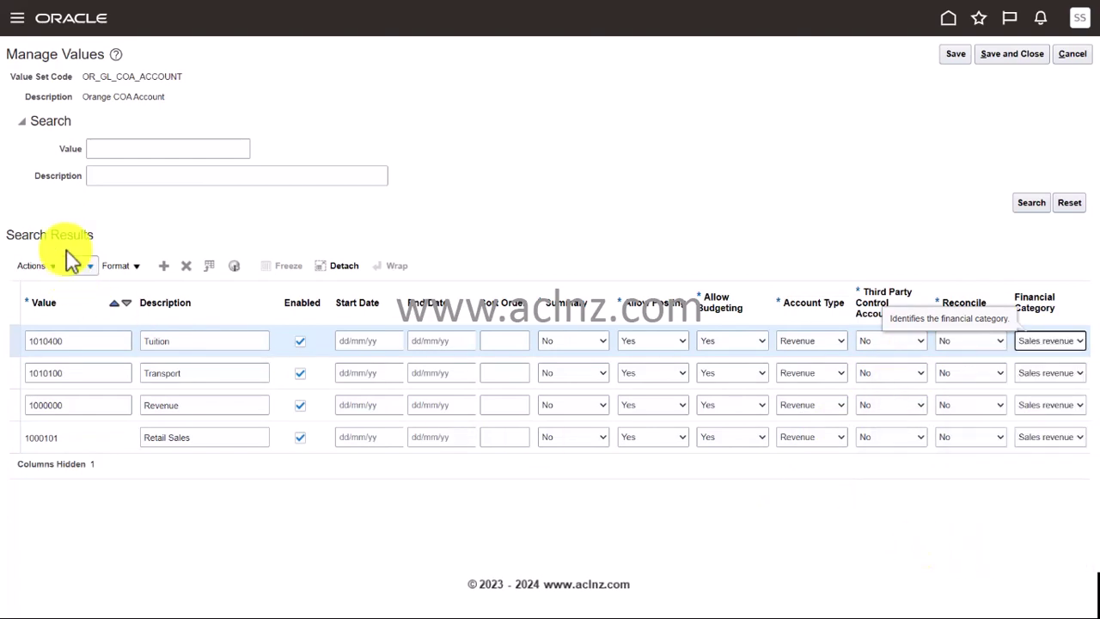
{"action": "left_click", "coordinate": [163, 268]}
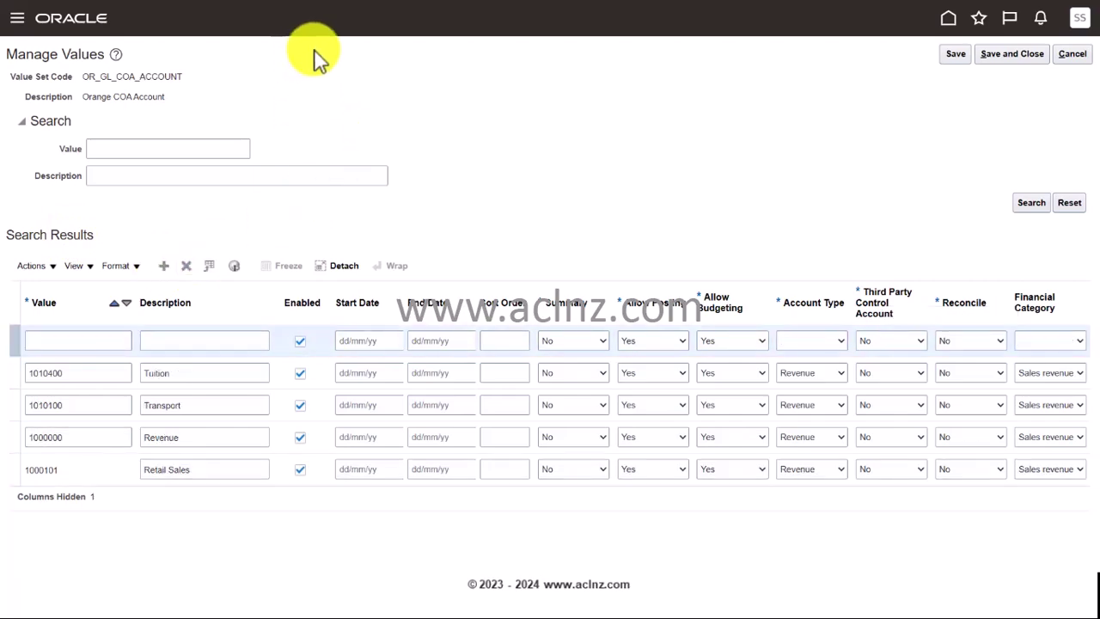
Enter account value 1020000 with the description 'Revenue collected for administrative services'
{"action": "key", "text": "alt+Tab"}
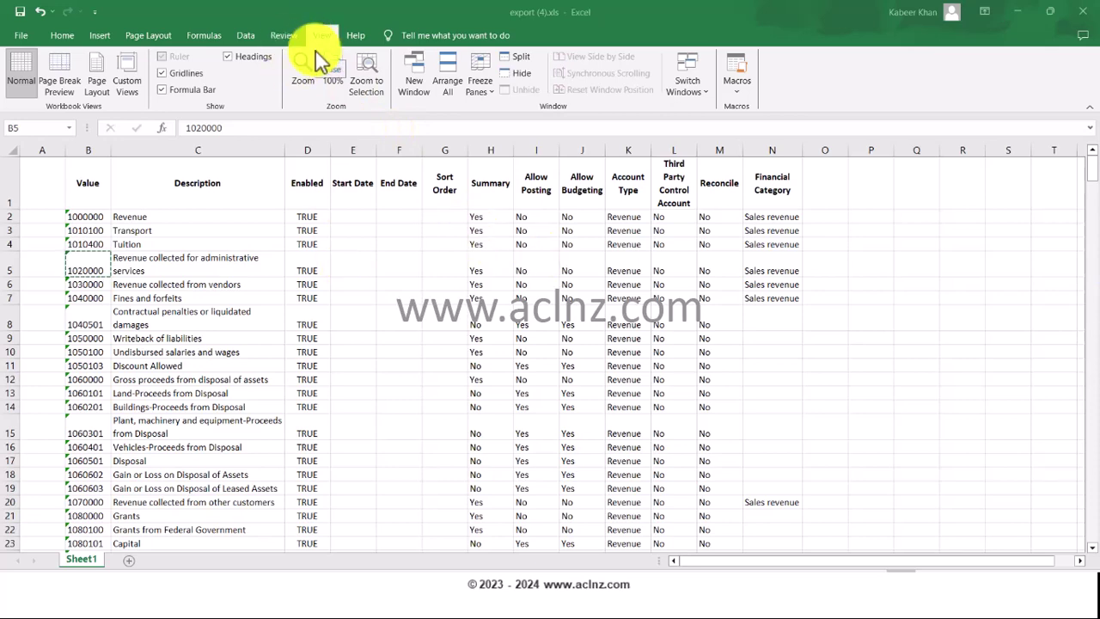
{"action": "key", "text": "alt+Tab"}
{"action": "left_click", "coordinate": [91, 342]}
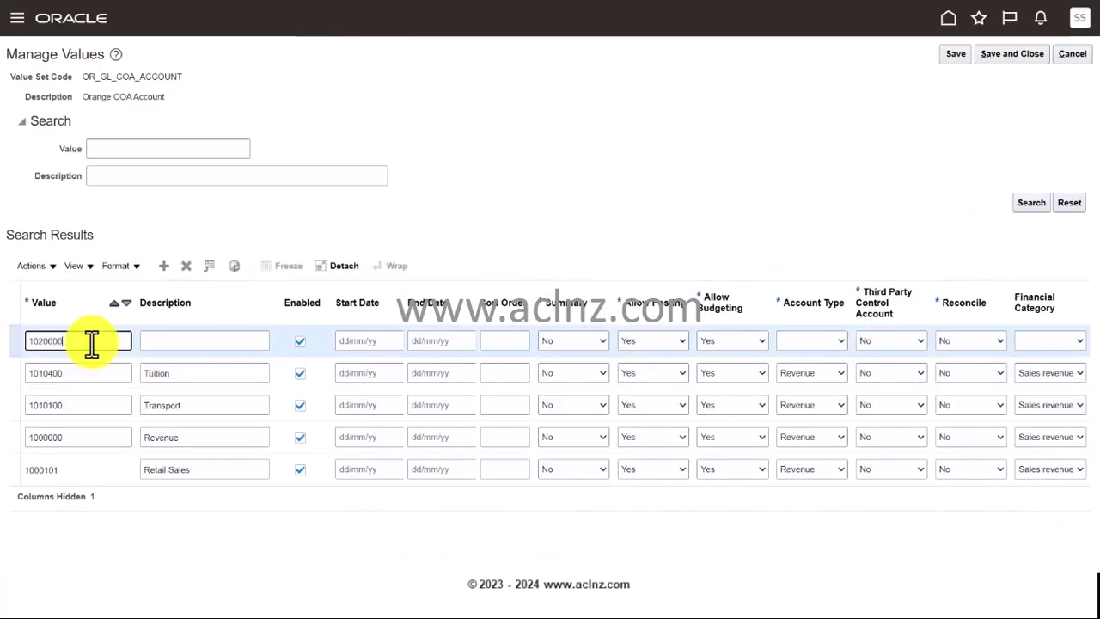
{"action": "type", "text": "1020000"}
{"action": "key", "text": "Tab"}
{"action": "left_click", "coordinate": [288, 110]}
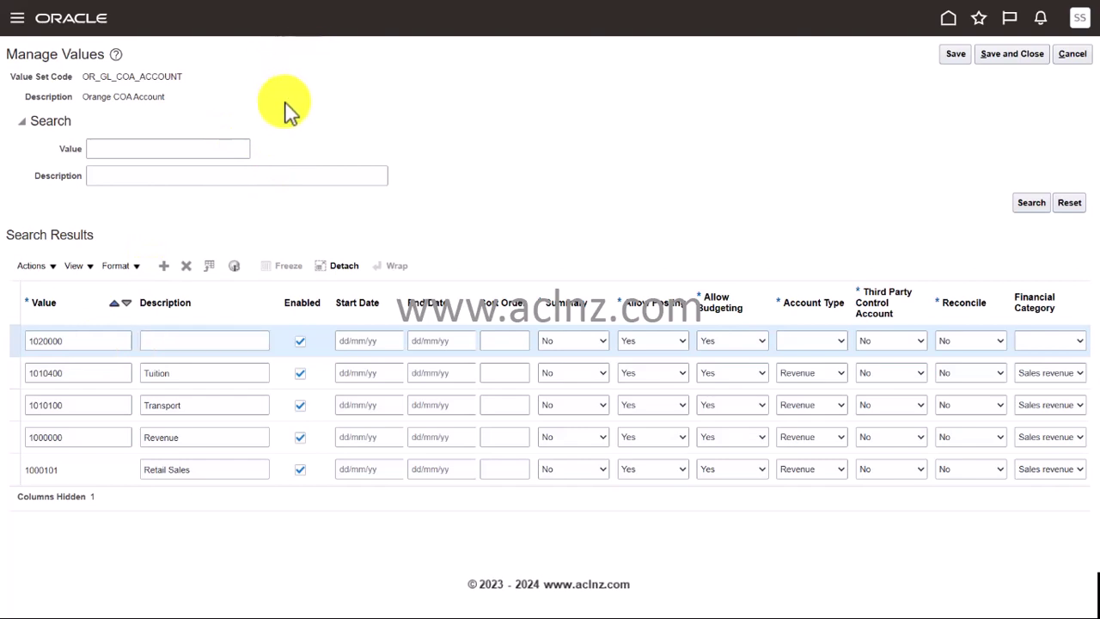
{"action": "left_click", "coordinate": [203, 341]}
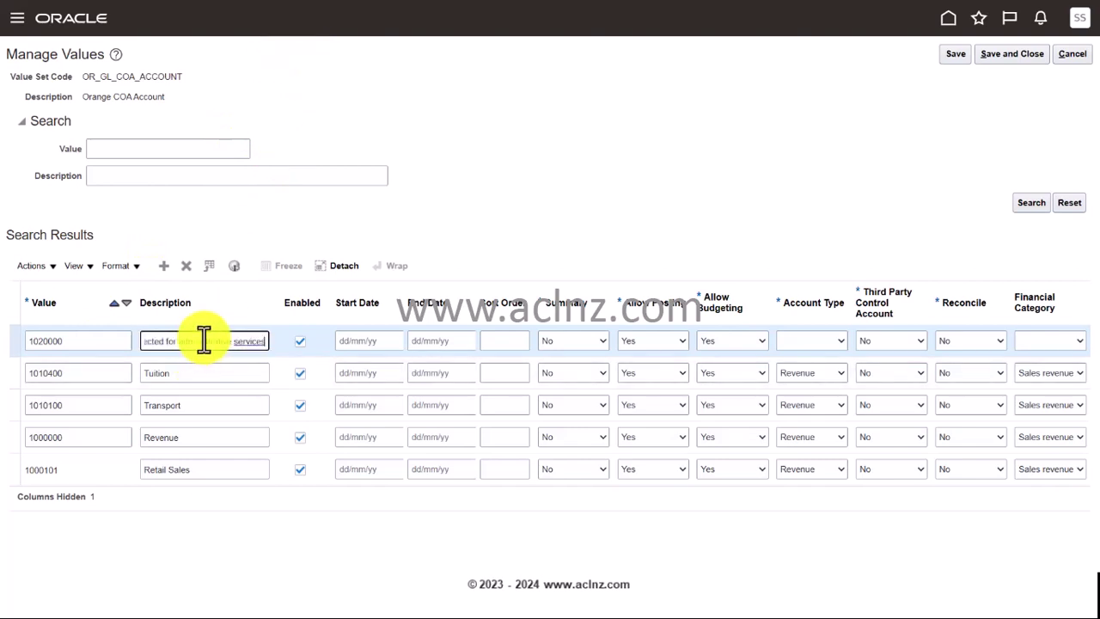
Set account 1020000's type to Revenue and its financial category to Sales revenue
{"action": "left_click", "coordinate": [821, 344]}
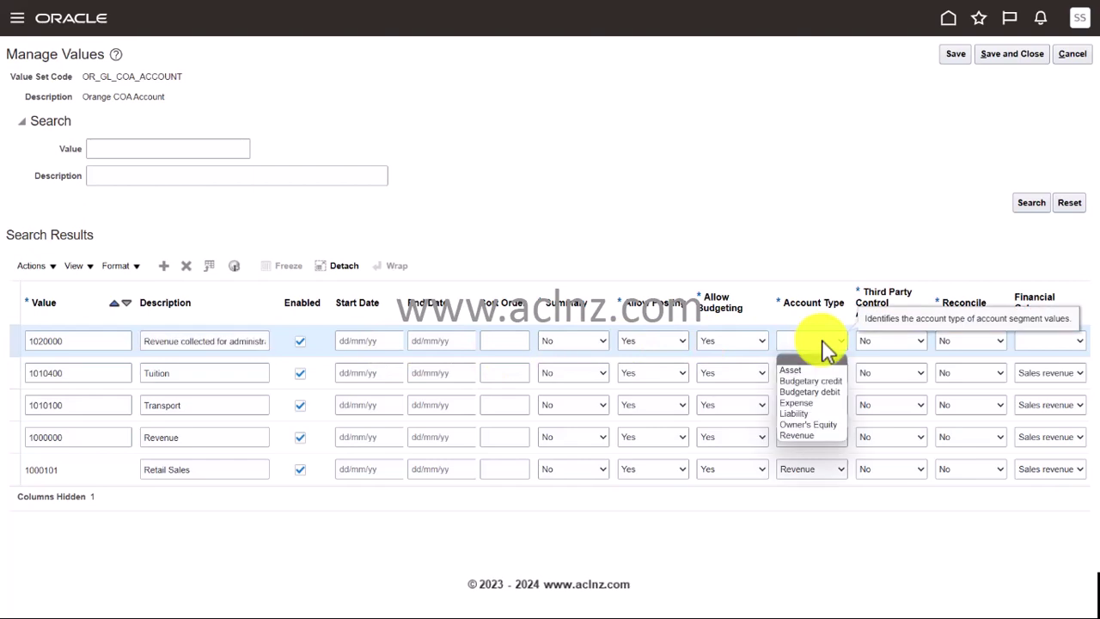
{"action": "left_click", "coordinate": [806, 433]}
{"action": "left_click", "coordinate": [1071, 343]}
{"action": "scroll", "coordinate": [1021, 432], "scroll_direction": "down", "scroll_amount": 3}
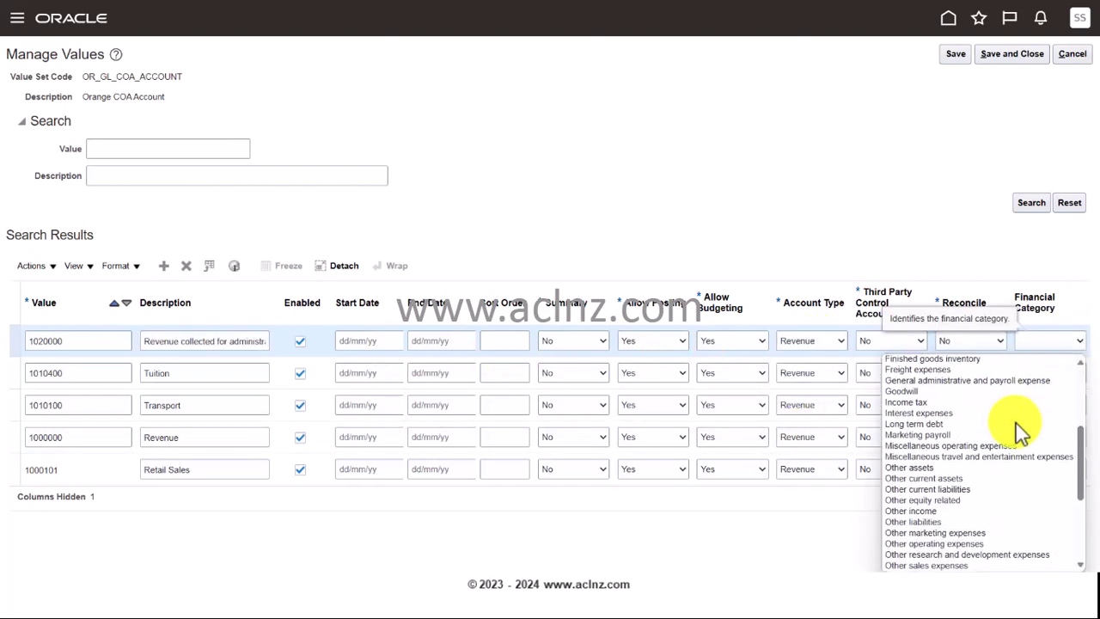
{"action": "scroll", "coordinate": [1021, 432], "scroll_direction": "down", "scroll_amount": 3}
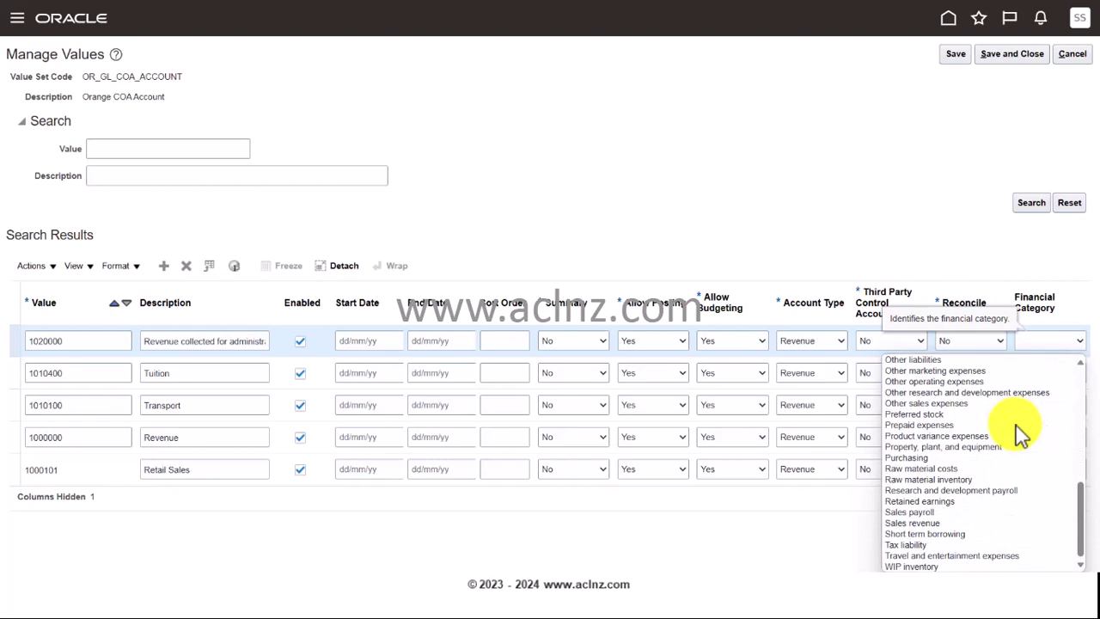
{"action": "left_click", "coordinate": [955, 522]}
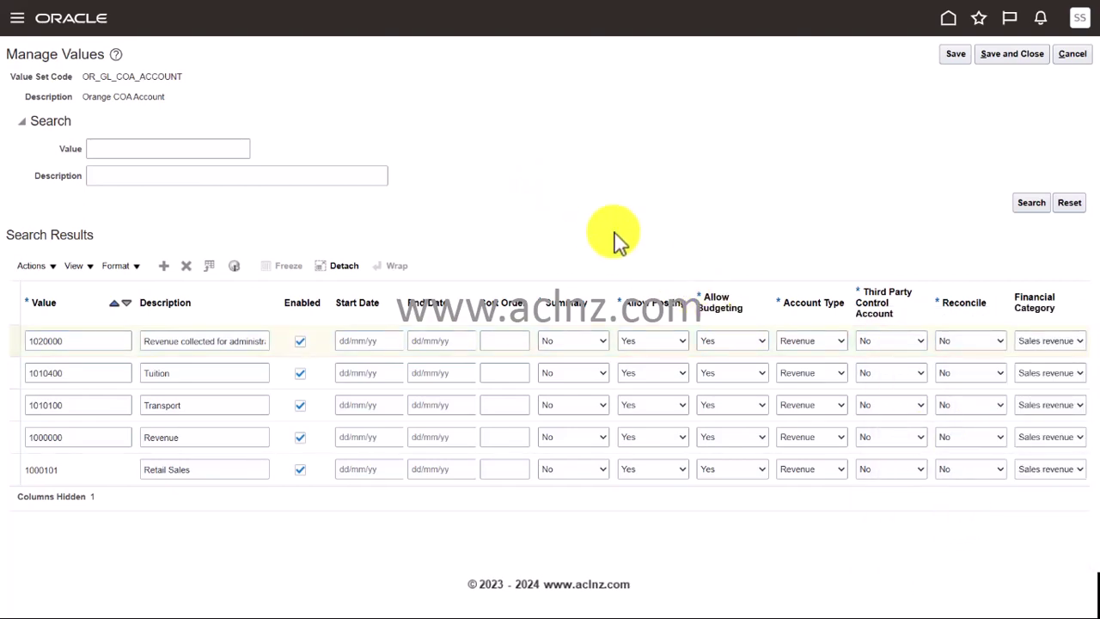
Save the OR_GL_COA_ACCOUNT values 1000101, 1000000, 1010100, 1010400 and 1020000
{"action": "left_click", "coordinate": [954, 58]}
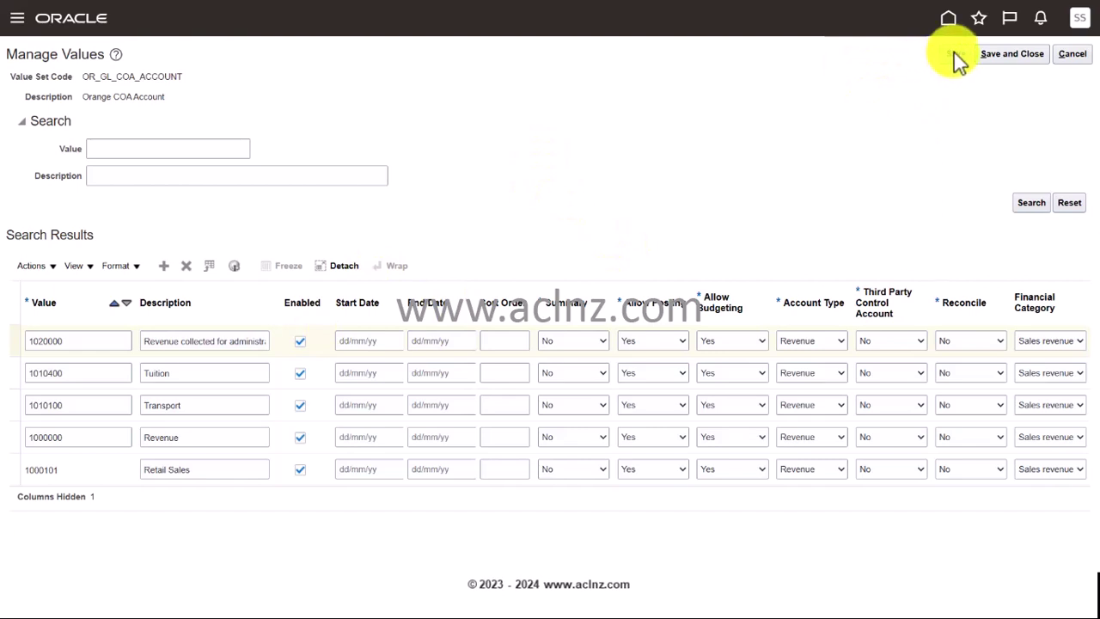